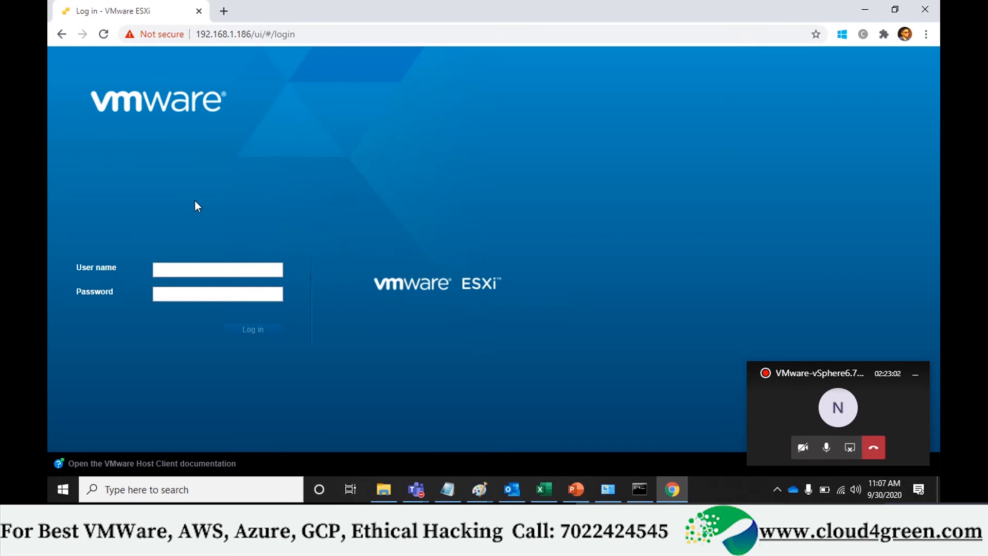
Log in to the ESXi host as root with the account password
click(183, 269)
text(root)
key(Tab)
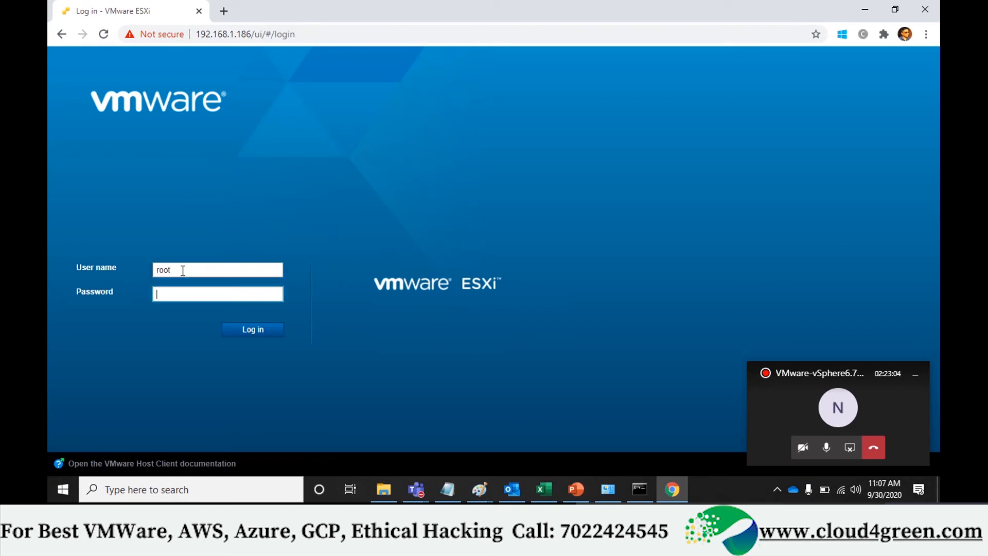
text(•••••••)
key(Return)
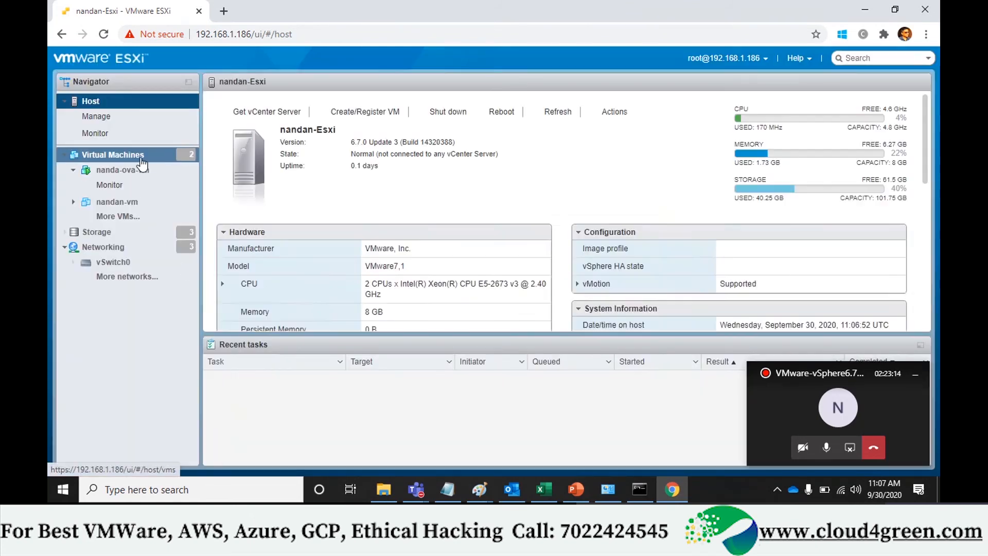
View the host's port groups, and open the browser console of the nanda-ova-vm virtual machine
click(128, 242)
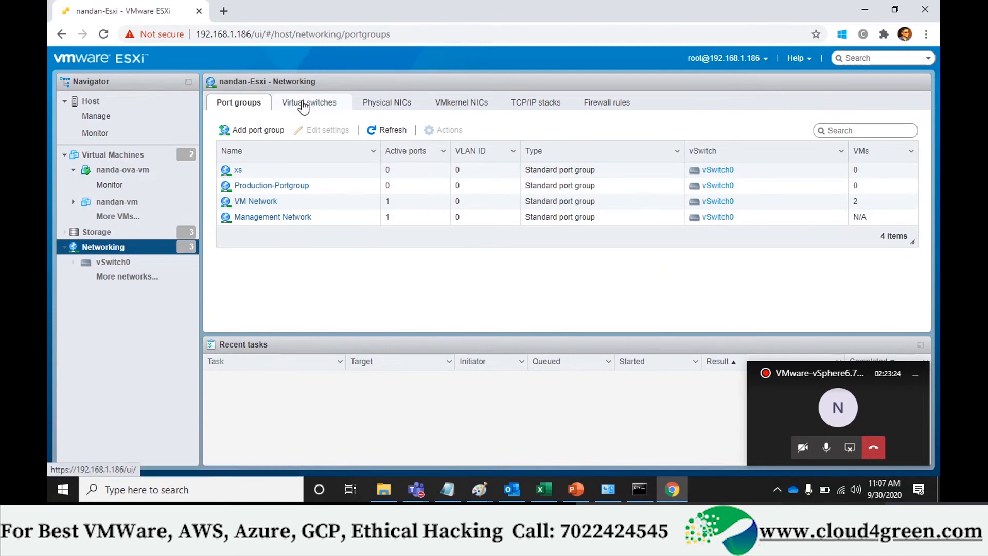
click(123, 170)
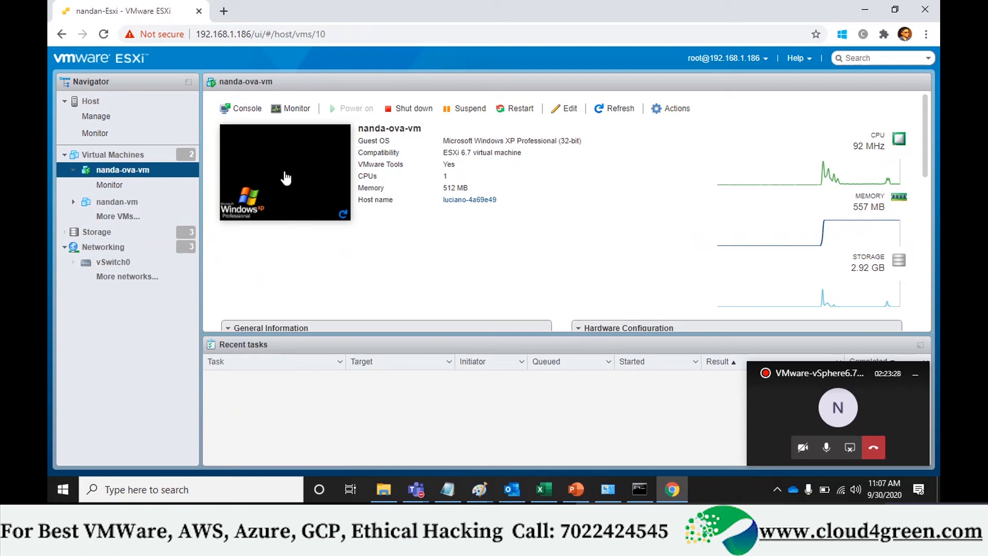
click(234, 108)
click(260, 125)
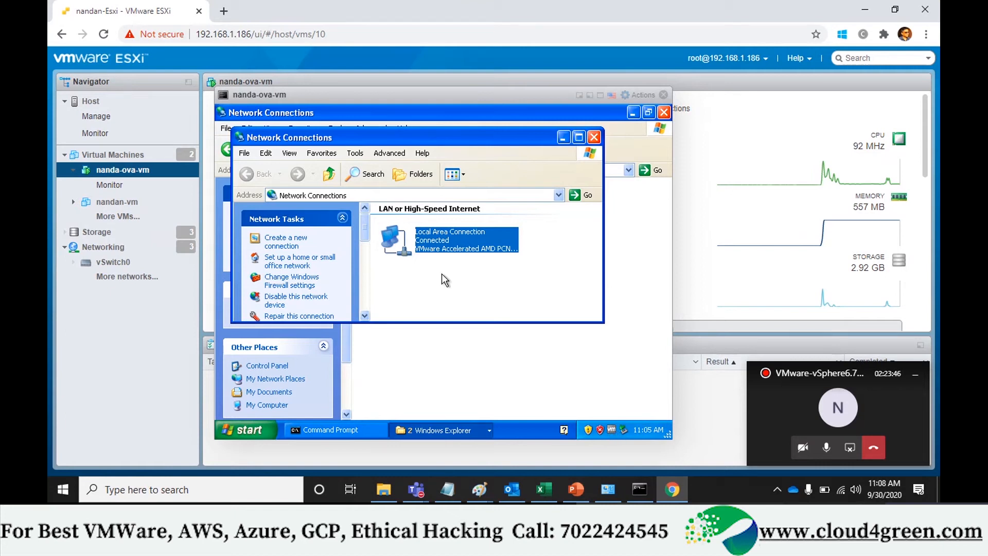
In the guest's Command Prompt, display the IP configuration with ipconfig and ping the ESXi host at 192.168.1.186
click(313, 429)
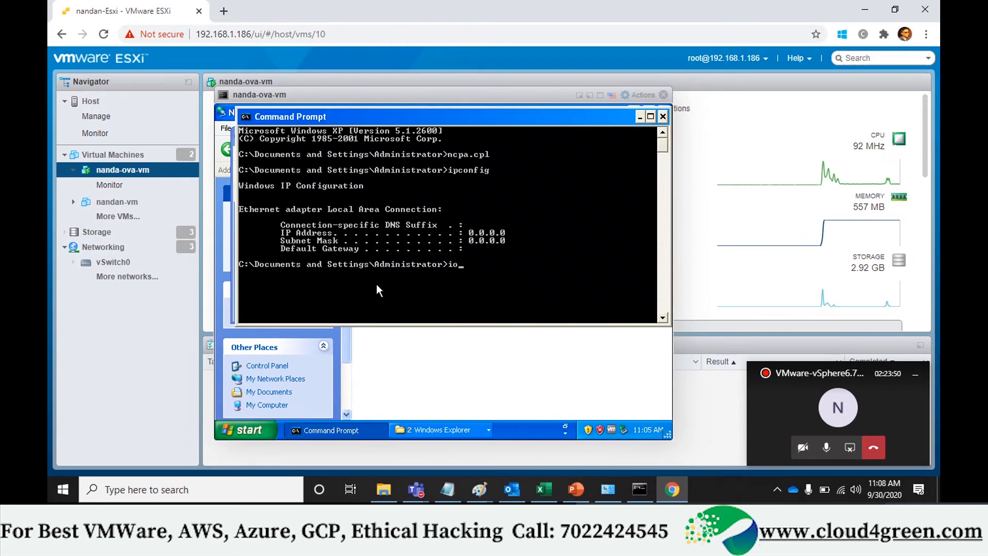
text(ipconfig)
key(Return)
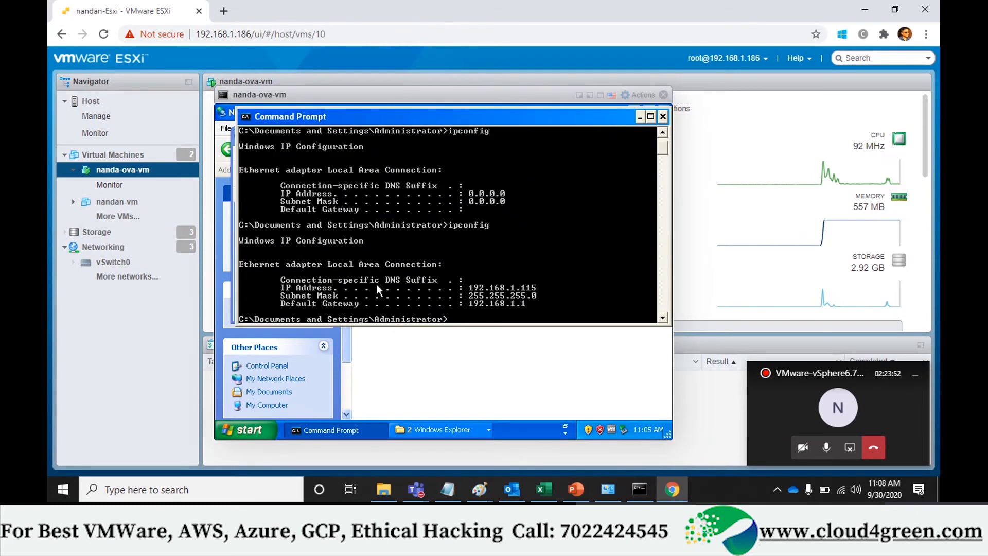
text(ping 192.168.1.186)
key(Return)
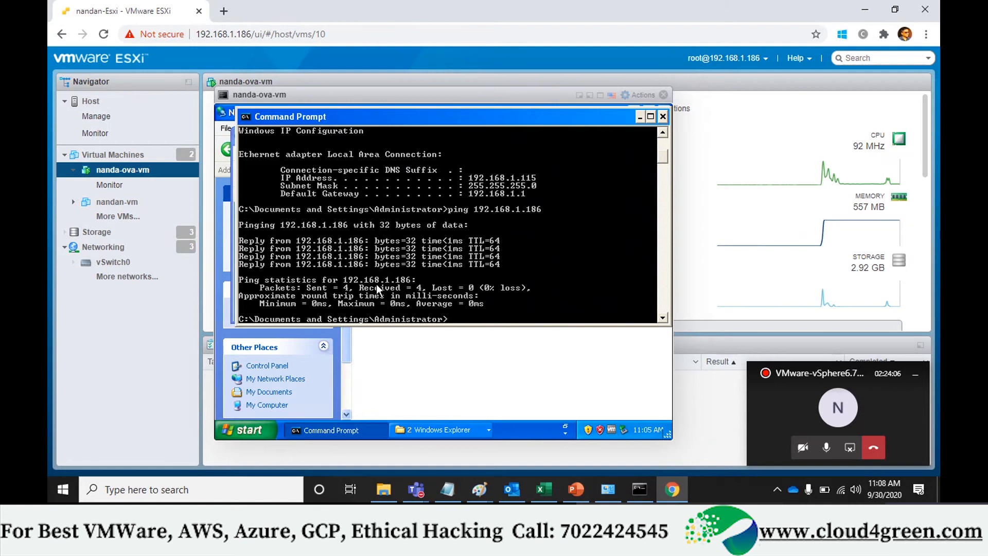
Ping 192.168.1.130 from the guest's Command Prompt and interrupt the ping
key(Up)
key(BackSpace)
key(BackSpace)
text(30)
key(Return)
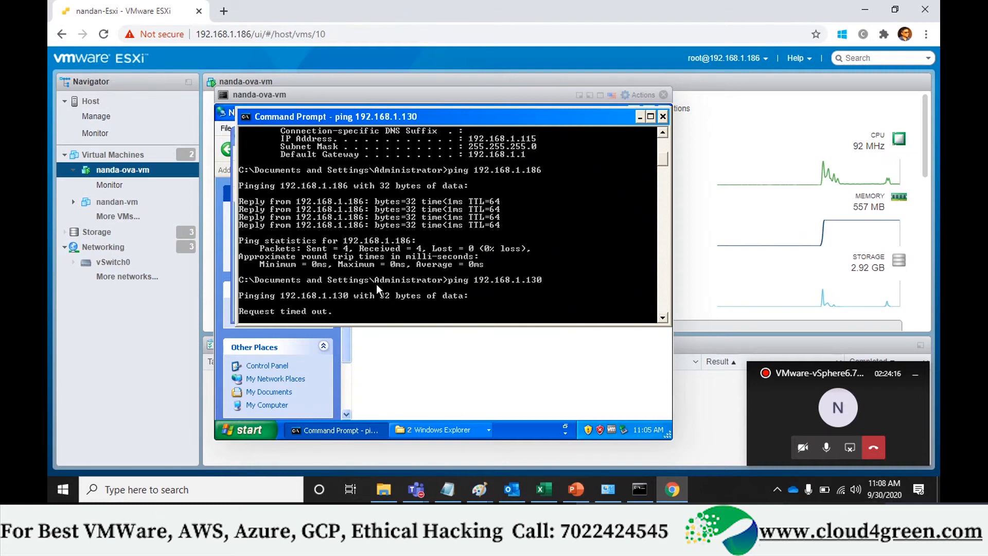
key(ctrl+c)
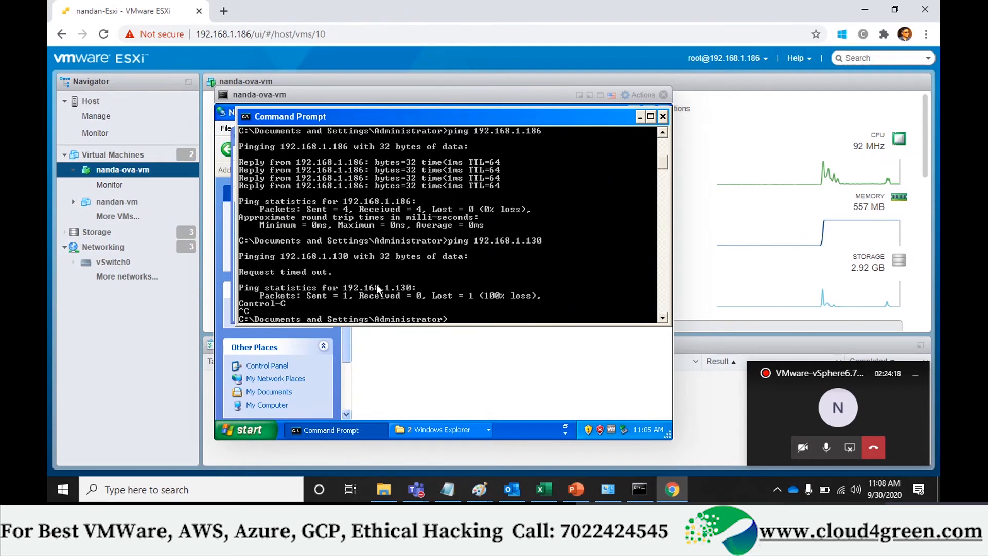
Ping 192.168.1.170 from the guest and interrupt the ping
key(Up)
key(BackSpace)
key(BackSpace)
text(70)
key(Return)
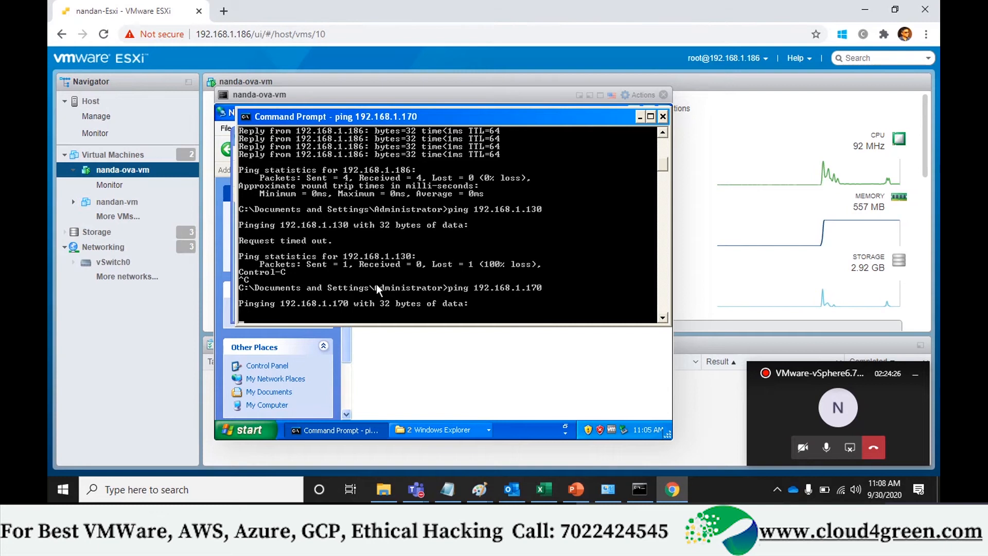
key(ctrl+c)
Ping the default gateway 192.168.1.1 from the guest and interrupt the ping
key(Up)
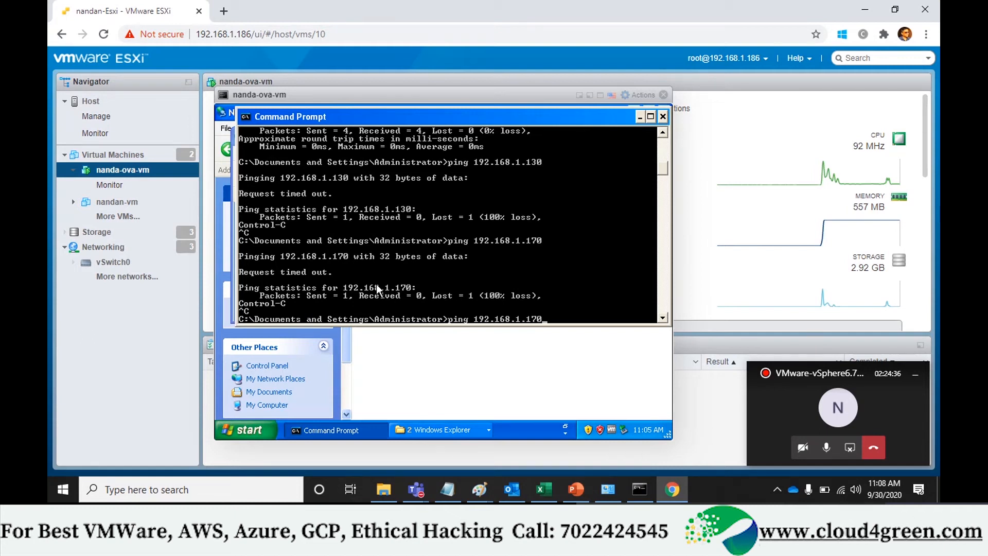
key(BackSpace)
key(BackSpace)
key(Return)
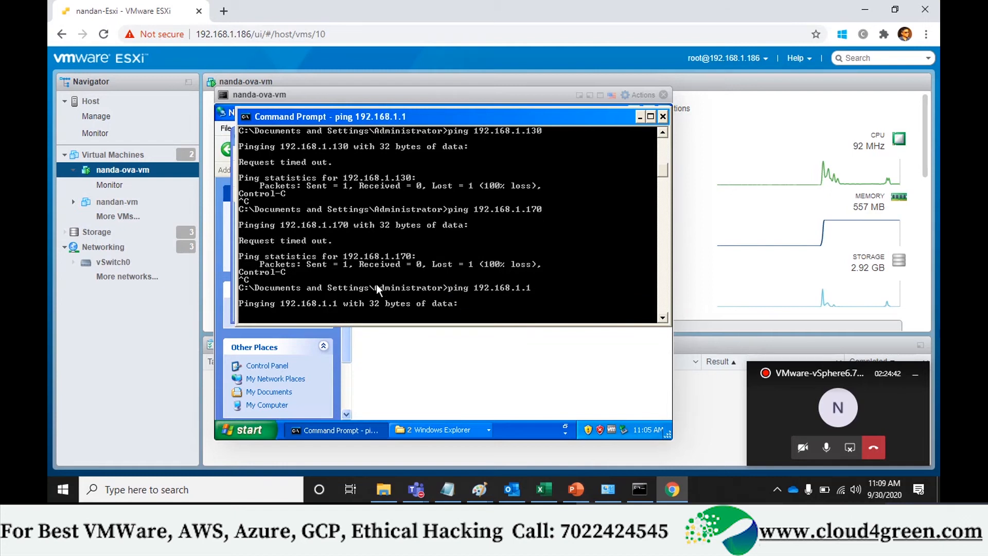
key(ctrl+c)
Repeat the ping to 192.168.1.1, review the earlier ping output while it runs, and stop it
key(ctrl+v)
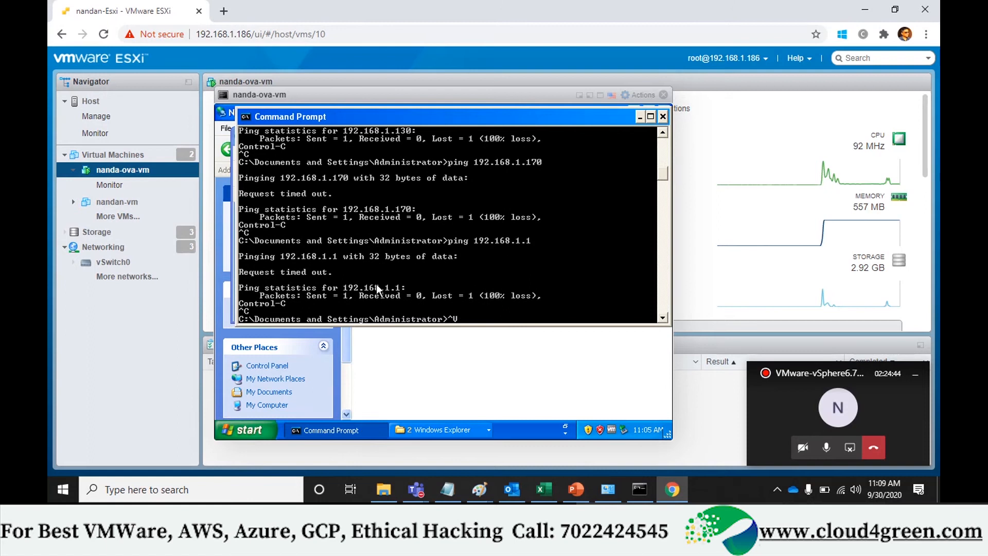
key(Up)
key(Return)
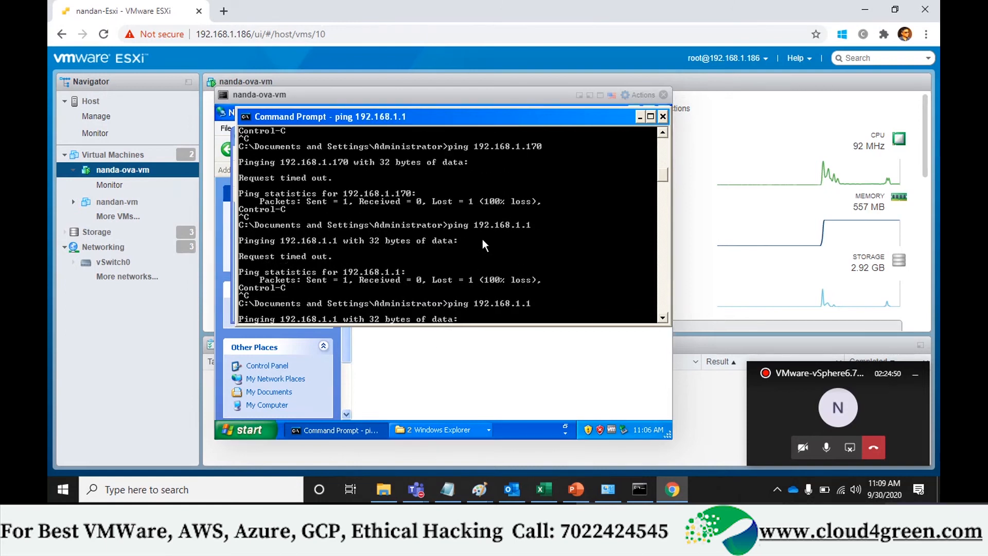
scroll(483, 239, up, 10)
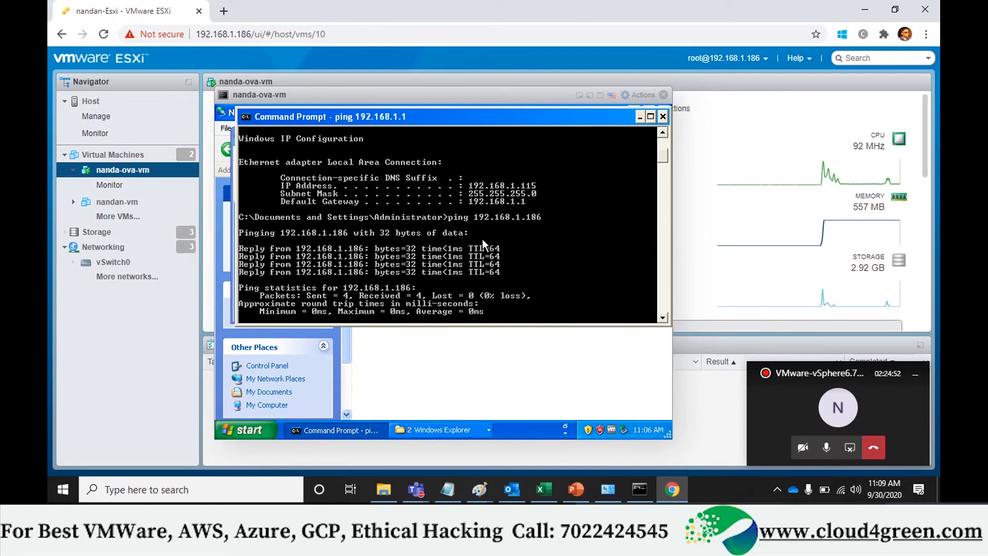
scroll(482, 239, up, 4)
scroll(482, 239, down, 10)
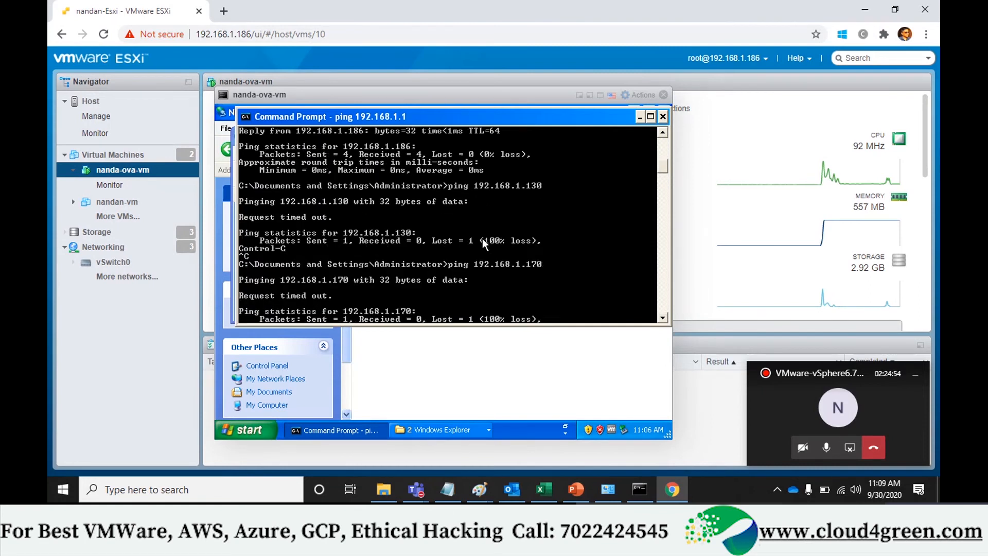
scroll(483, 238, down, 10)
scroll(482, 239, up, 5)
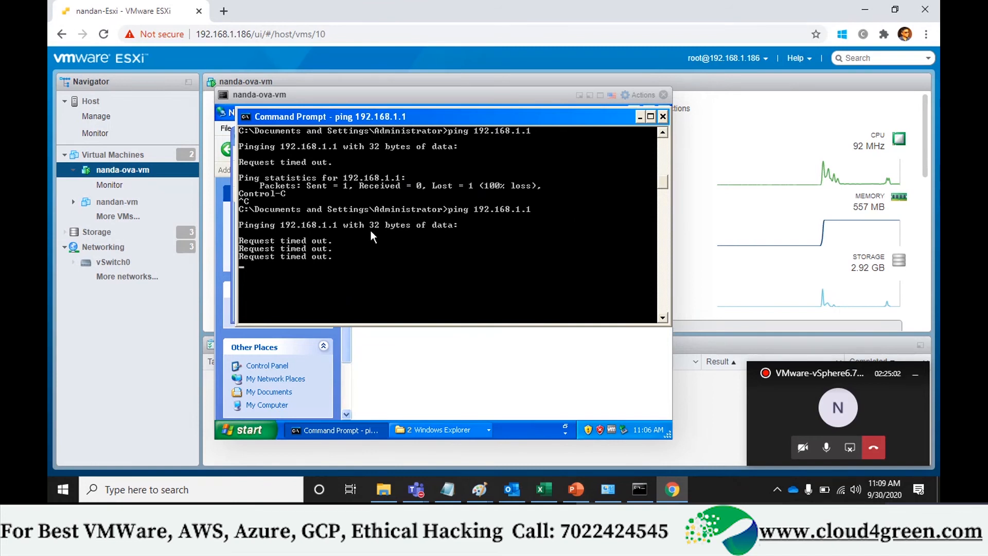
key(ctrl+c)
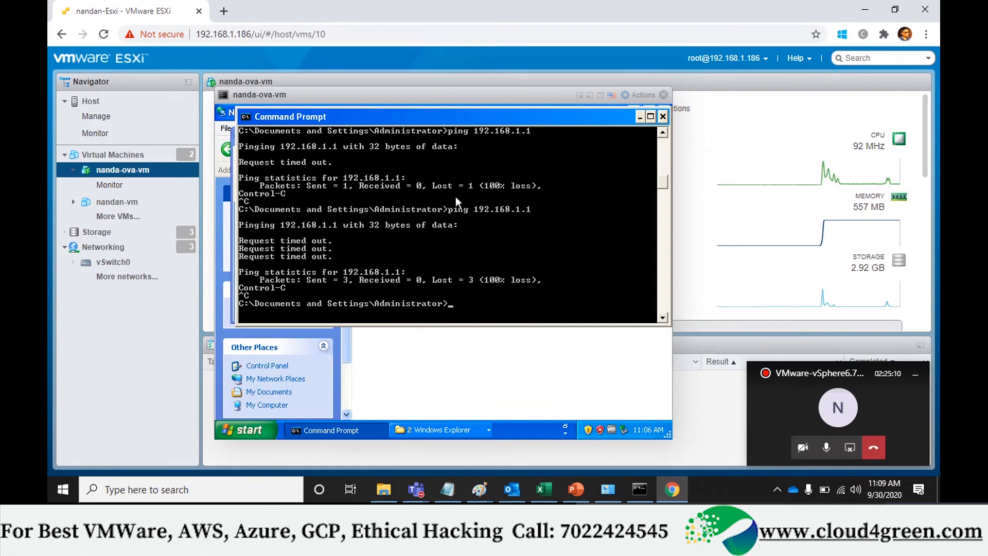
Close the Command Prompt and both Network Connections windows in the guest, and launch Internet Explorer
click(662, 116)
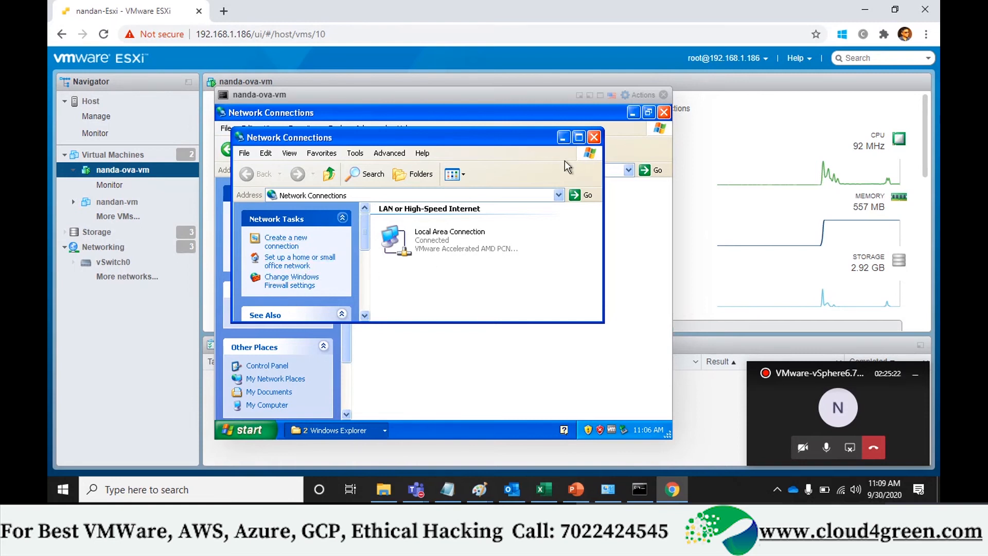
click(592, 138)
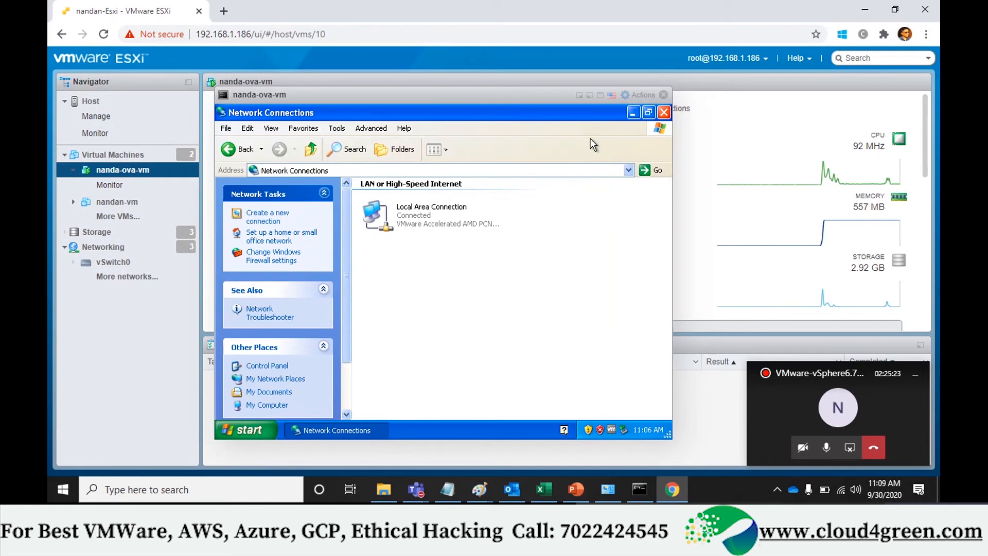
click(663, 113)
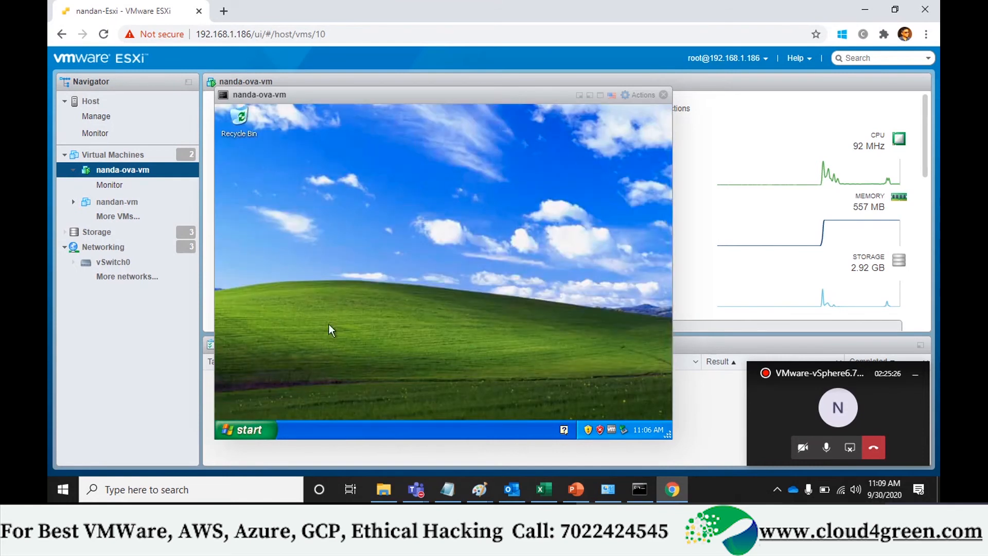
click(249, 431)
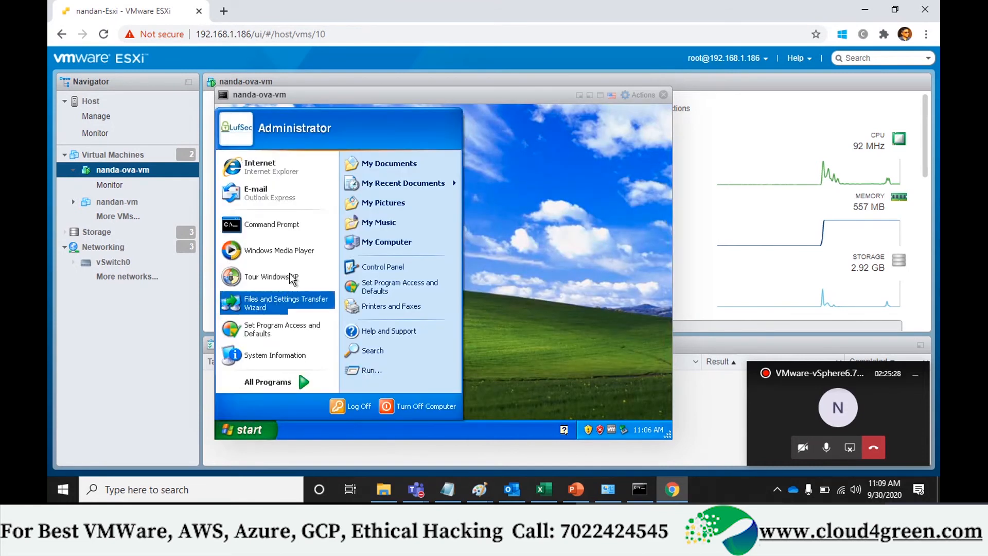
click(292, 174)
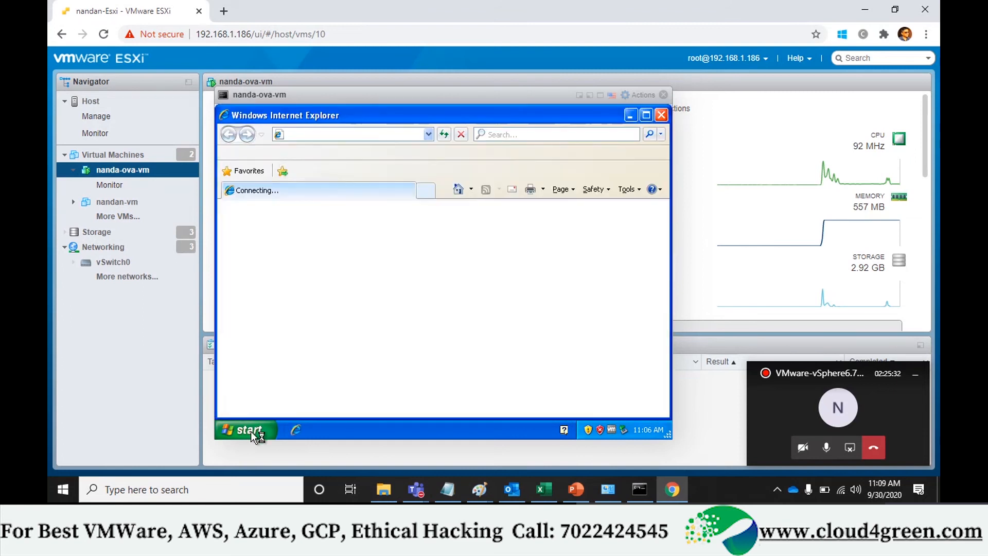
Run cmd in the guest to get a new command prompt and ping google.co.in
click(253, 429)
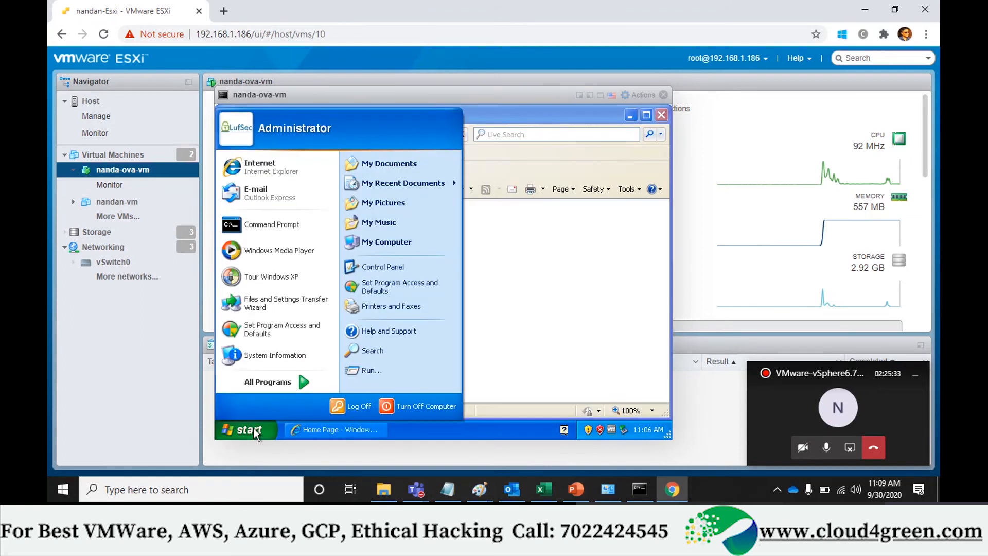
click(373, 367)
text(cmd)
key(Return)
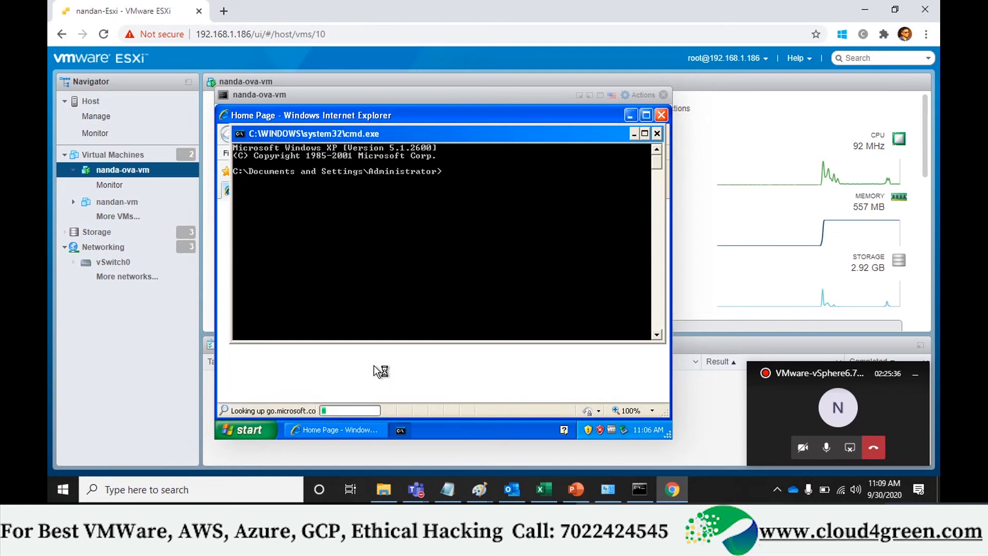
text(ping google.co.in)
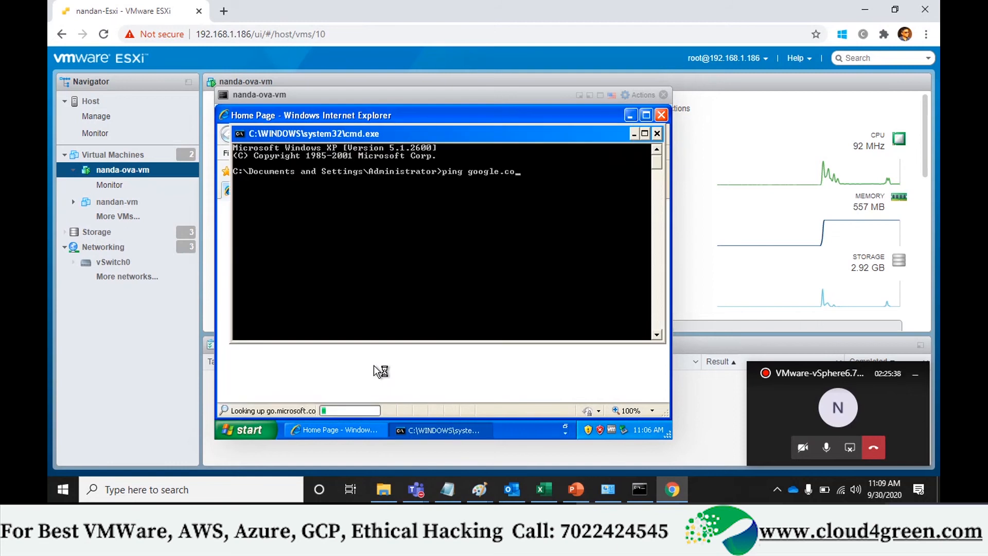
key(Return)
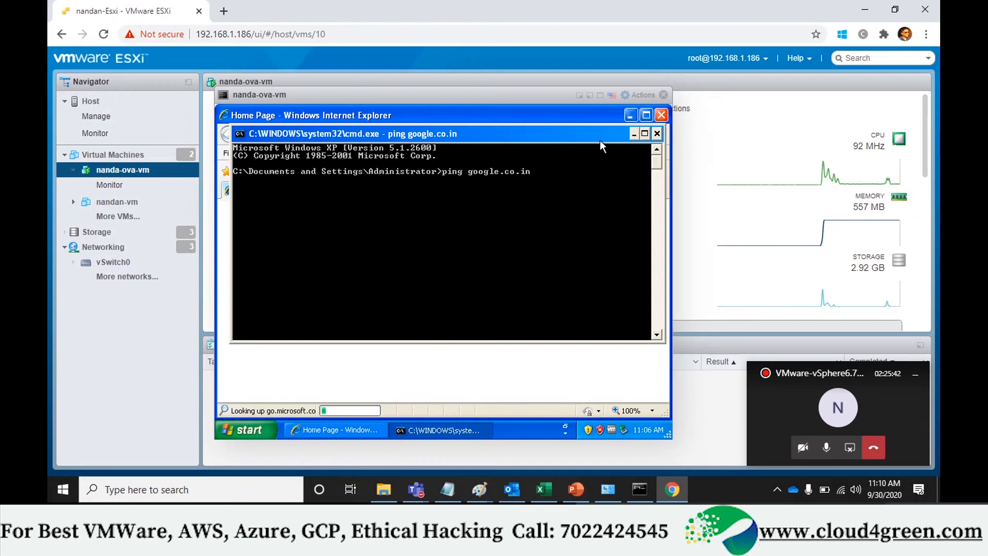
Minimize the command prompt and browse to google.com in the guest's Internet Explorer
click(635, 135)
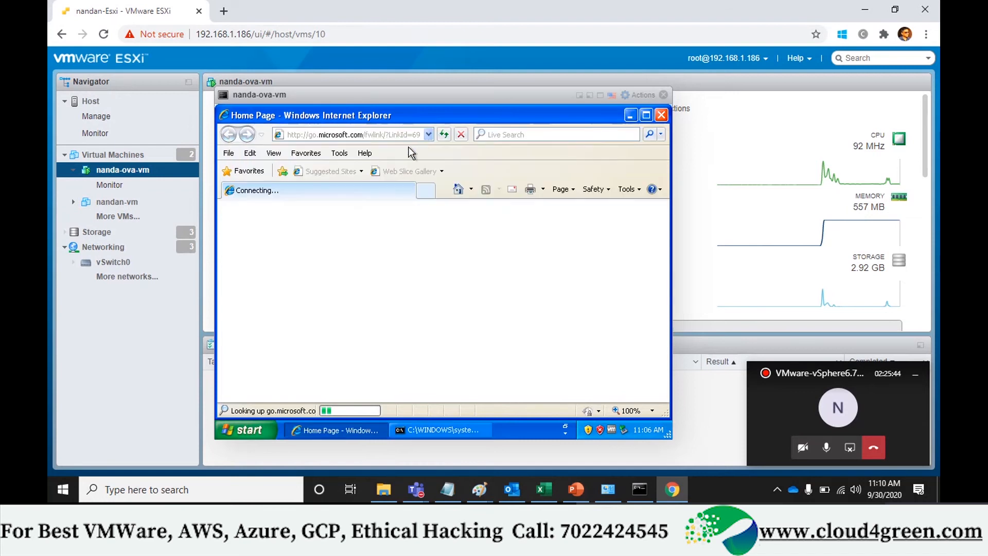
text(google.com)
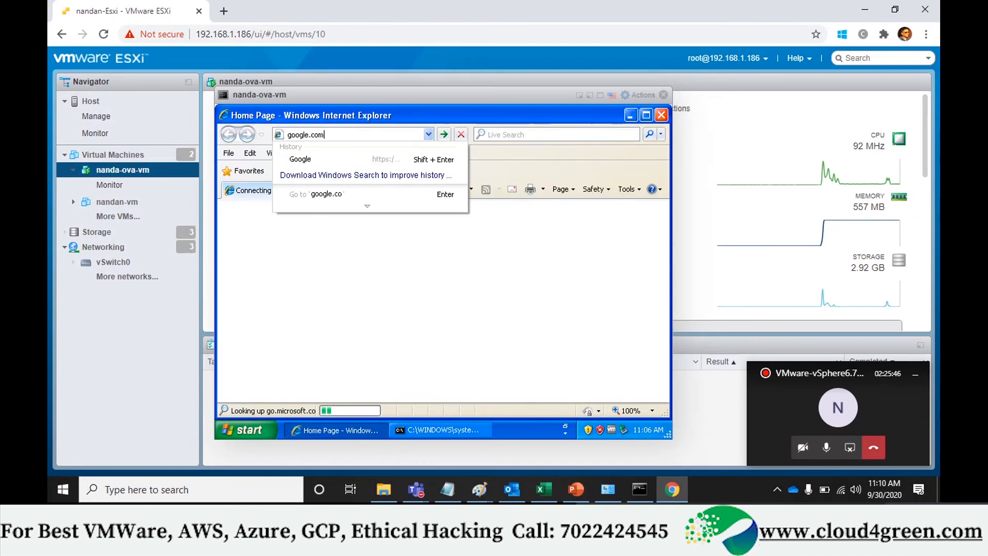
key(Return)
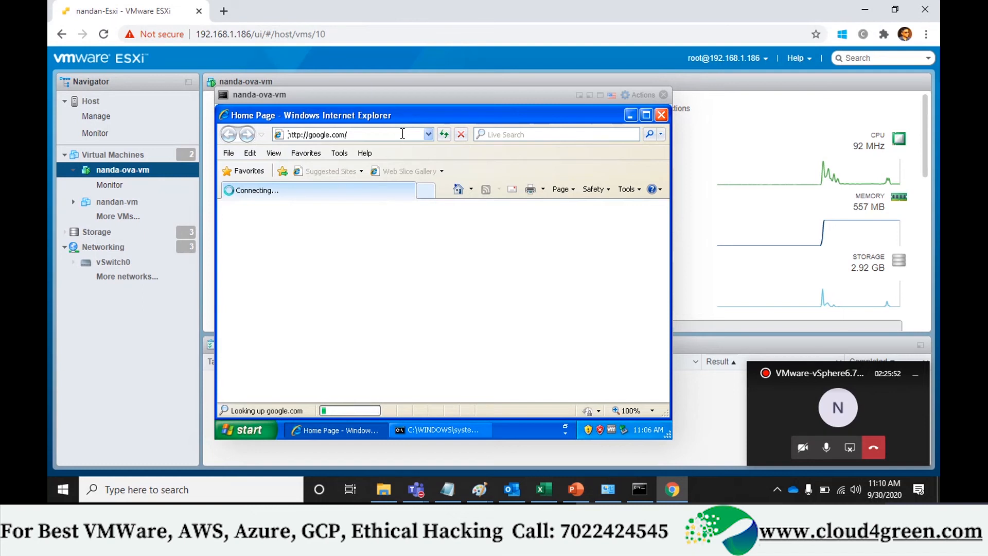
Check the progress of the google.com page load and the google.co.in ping by switching between their windows
click(440, 430)
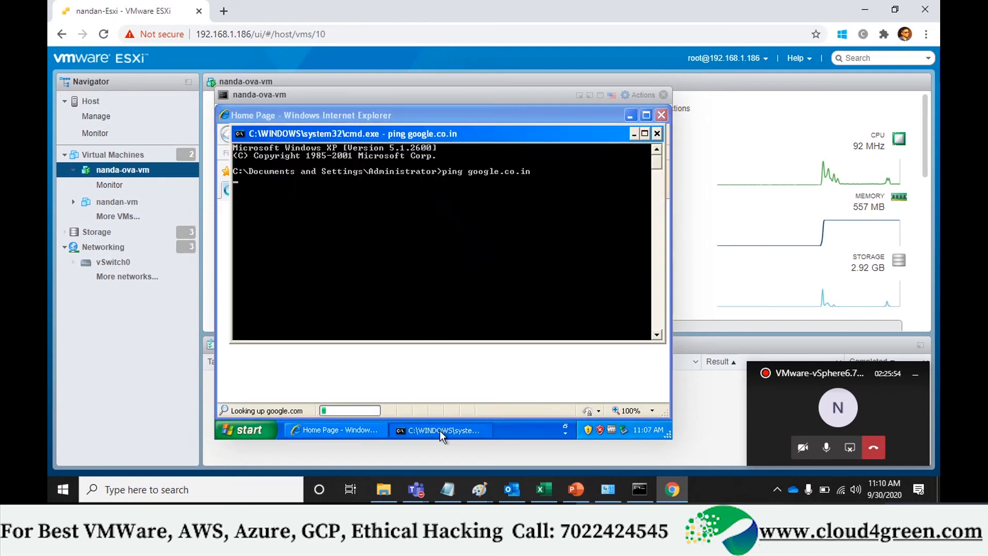
click(440, 430)
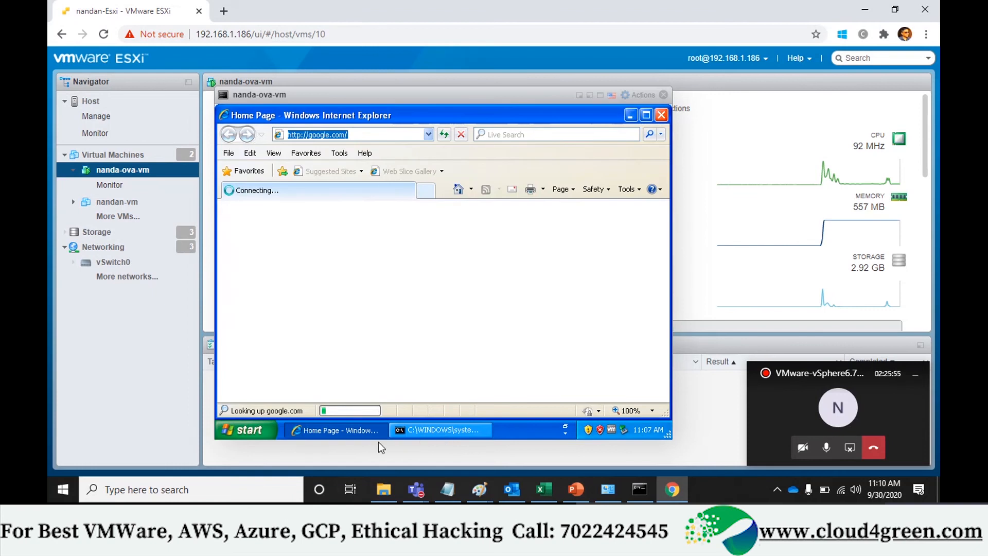
click(353, 430)
click(351, 430)
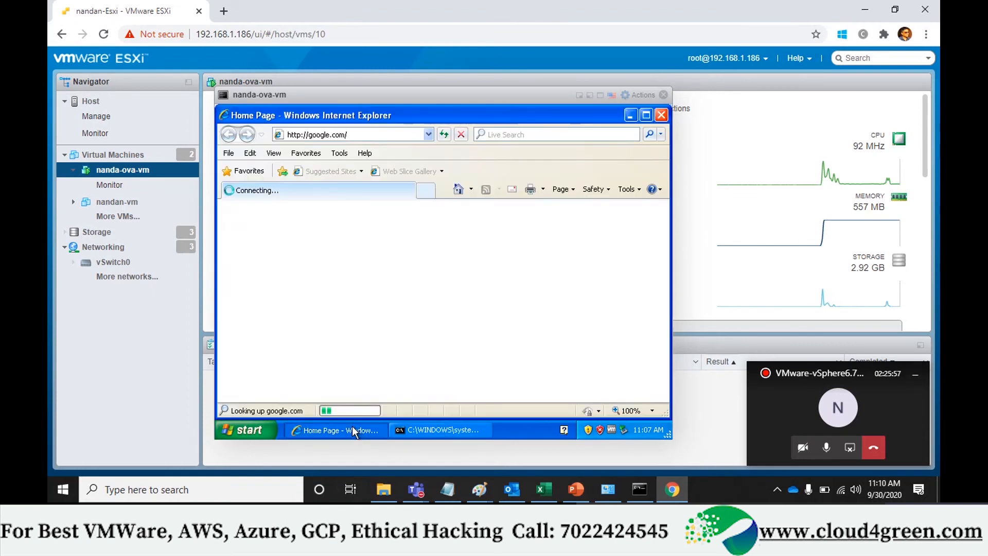
click(440, 430)
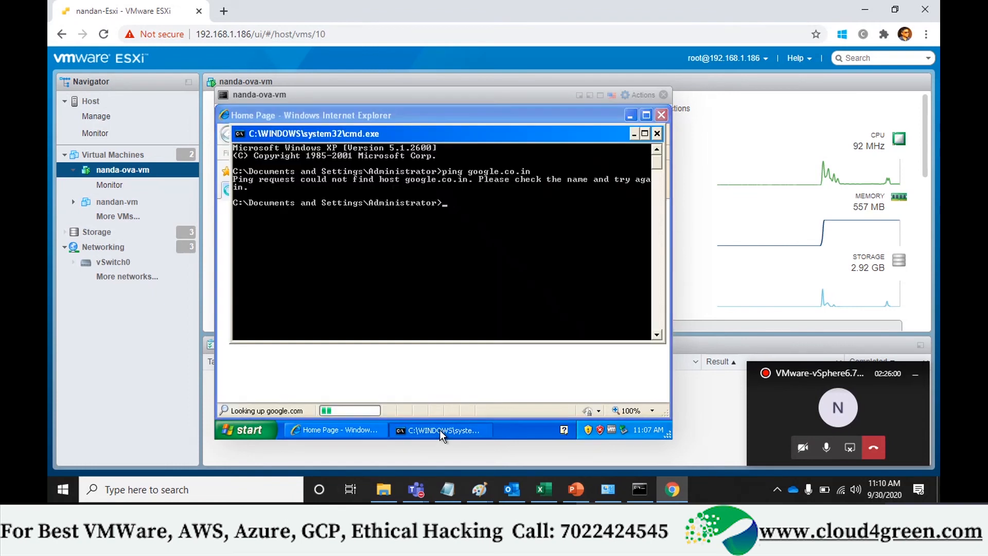
Minimize the guest's command prompt, postpone the Internet Explorer 8 setup, and close Internet Explorer
click(440, 430)
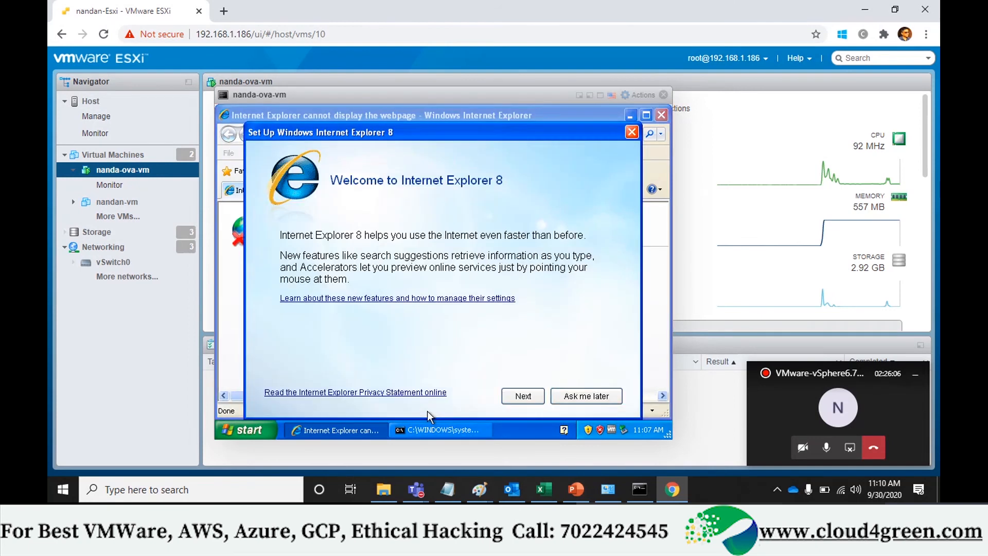
click(573, 396)
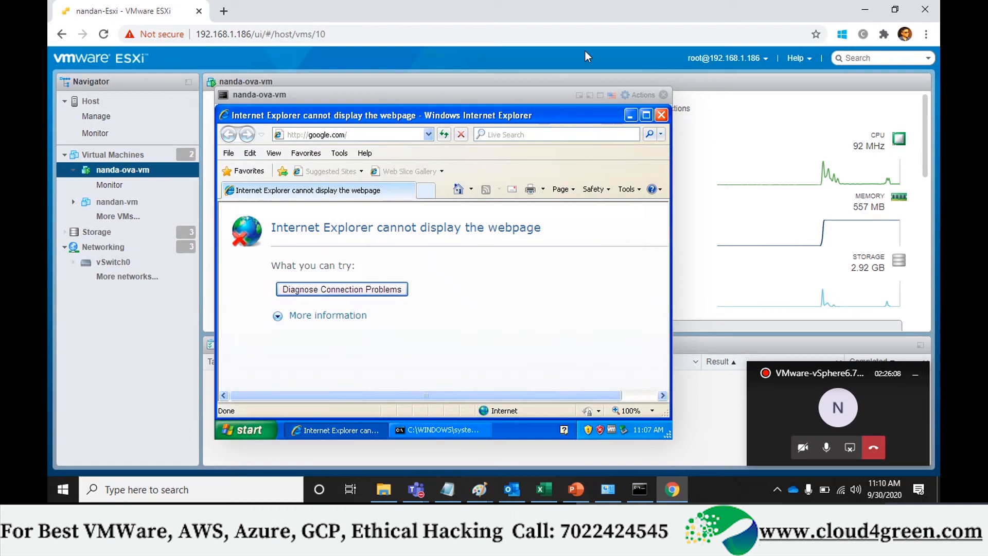
click(661, 114)
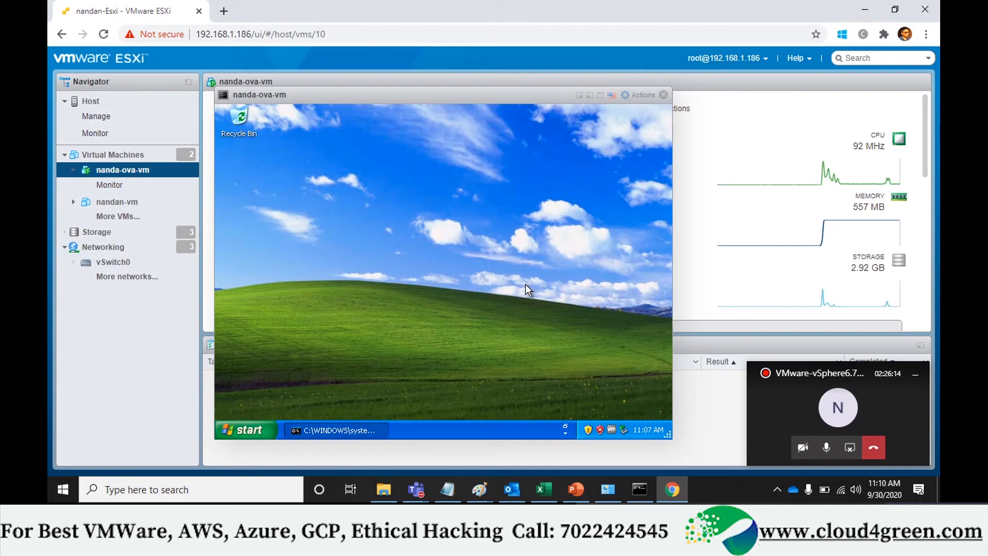
Check the firewall status in the guest's Windows Security Center, and close it along with the nanda-ova-vm console
double_click(599, 430)
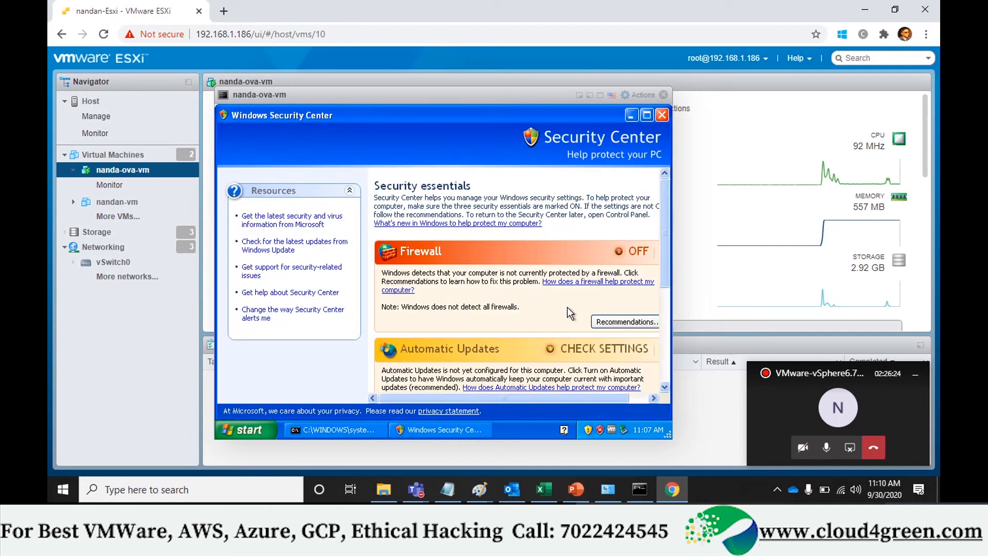
click(662, 115)
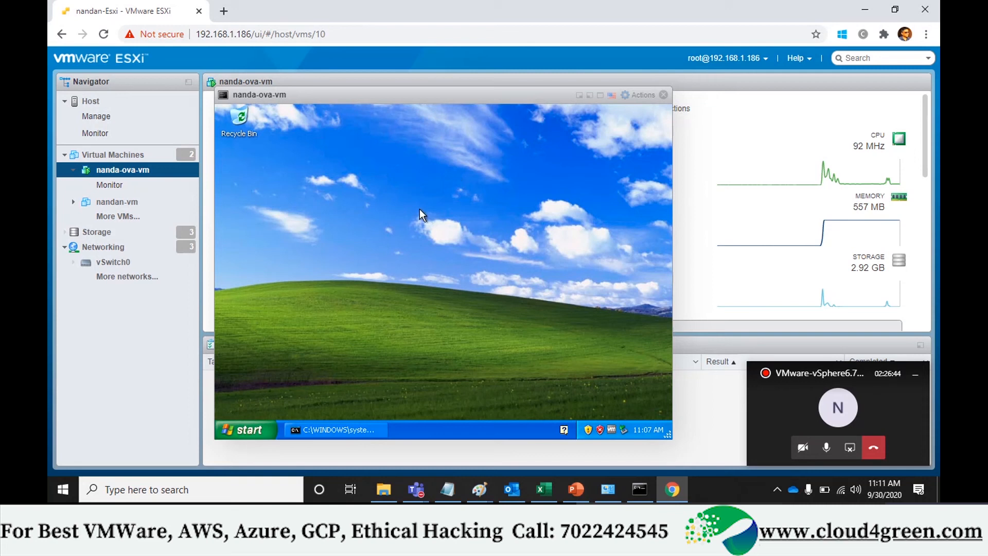
click(663, 96)
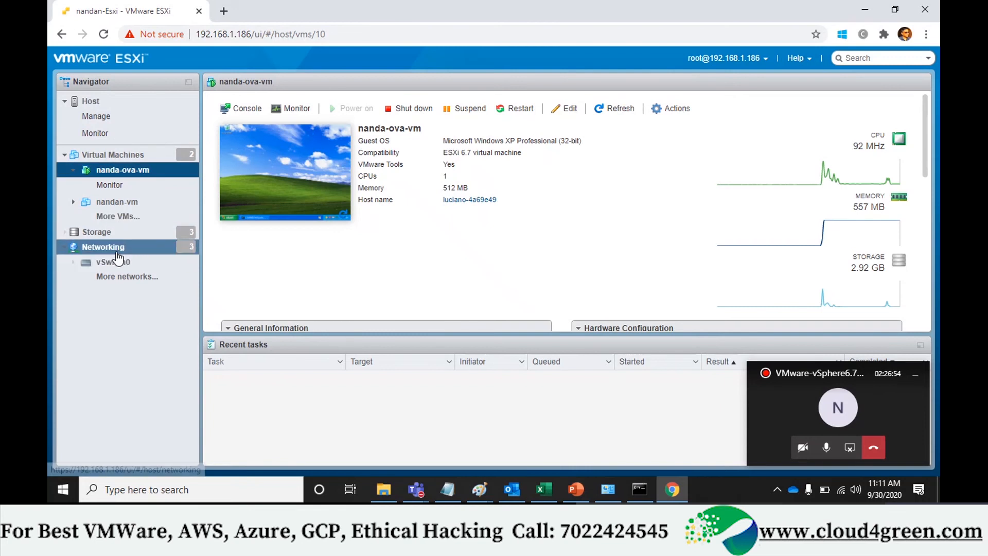
Check the host's port groups and assign nanda-ova-vm's Network Adapter 1 to Production-Portgroup, saving the settings
click(168, 247)
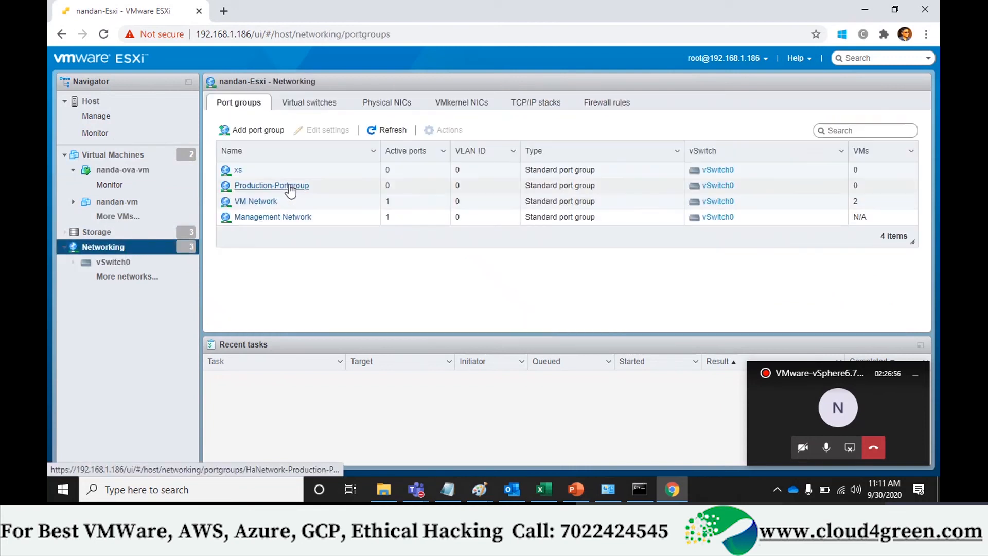
click(129, 177)
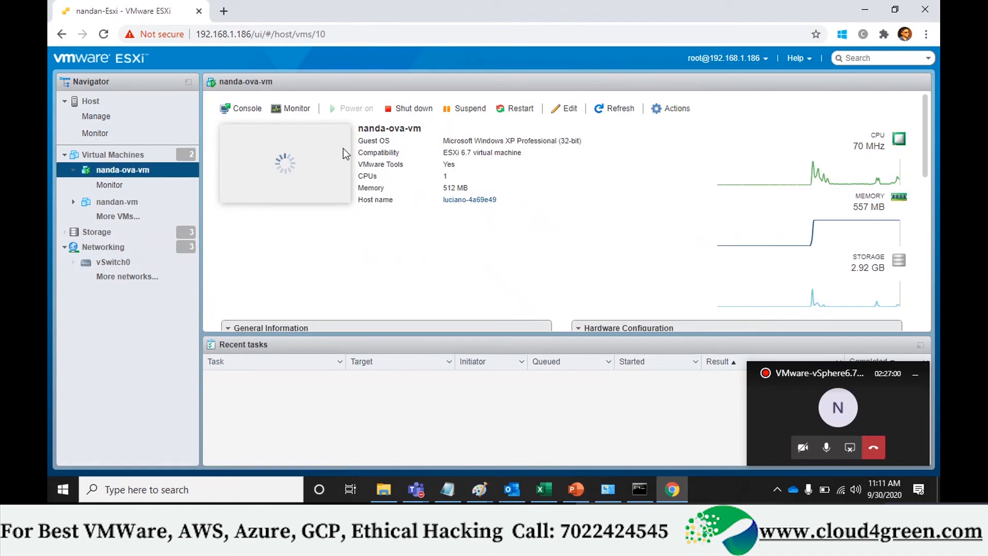
click(566, 109)
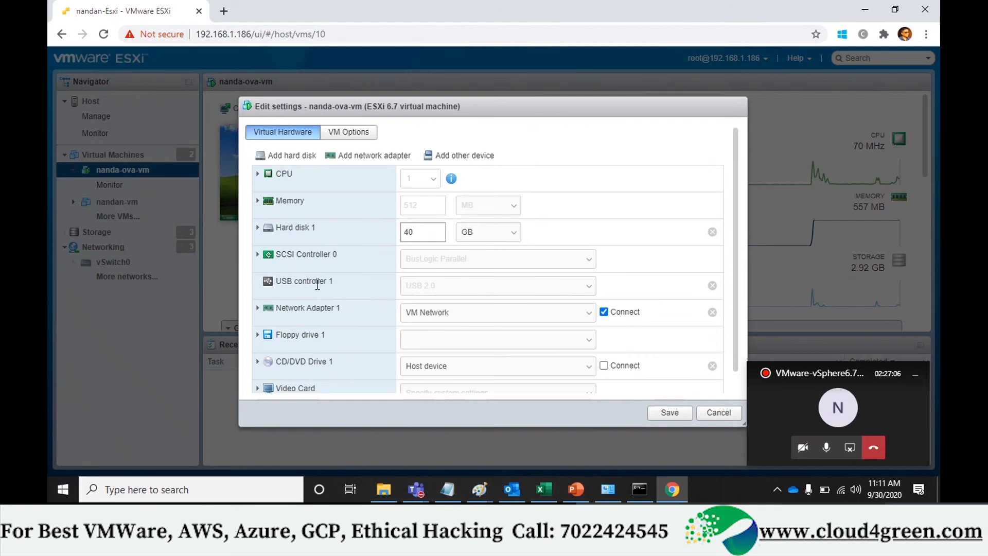
click(433, 315)
click(440, 326)
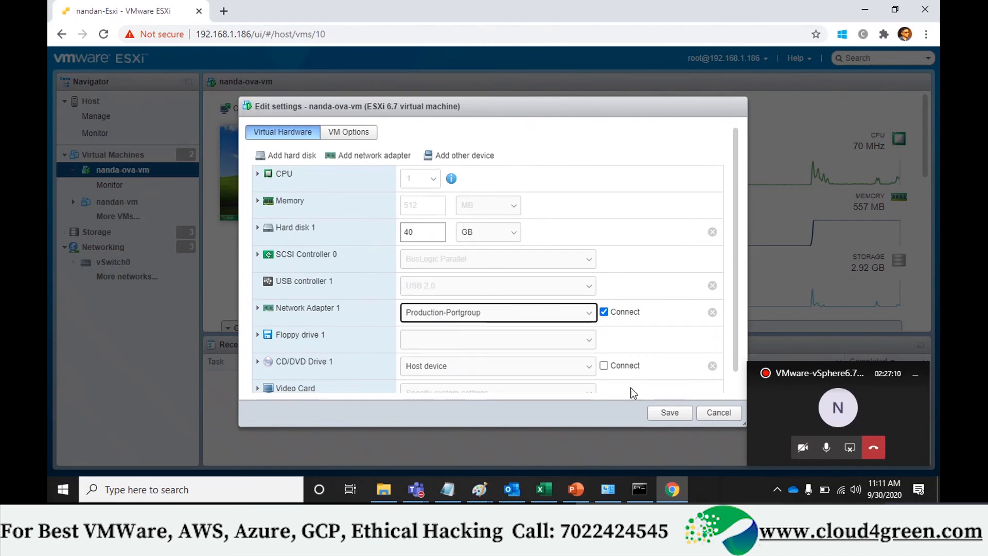
click(672, 413)
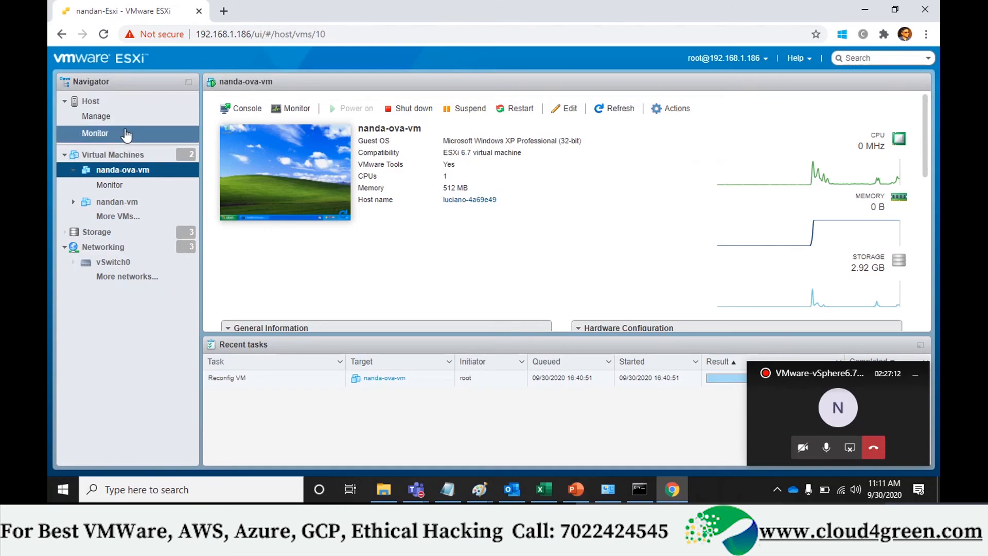
Assign nandan-vm's Network Adapter 1 to Production-Portgroup and save the virtual machine's settings
click(125, 157)
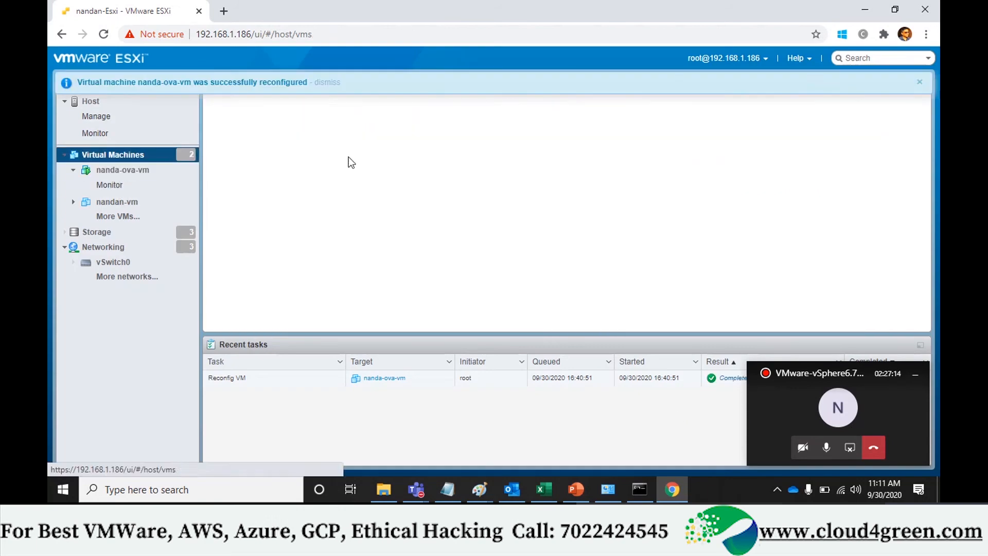
click(283, 156)
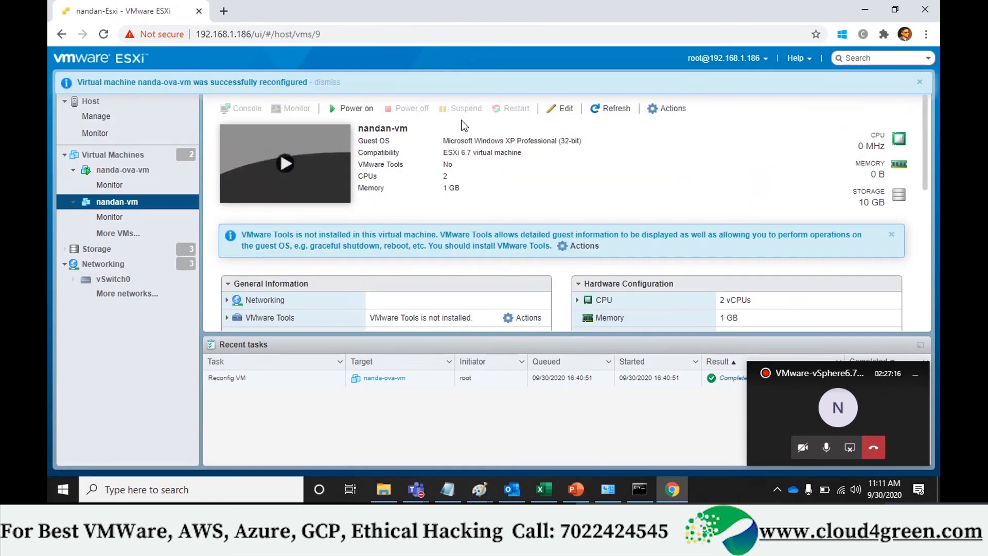
click(562, 108)
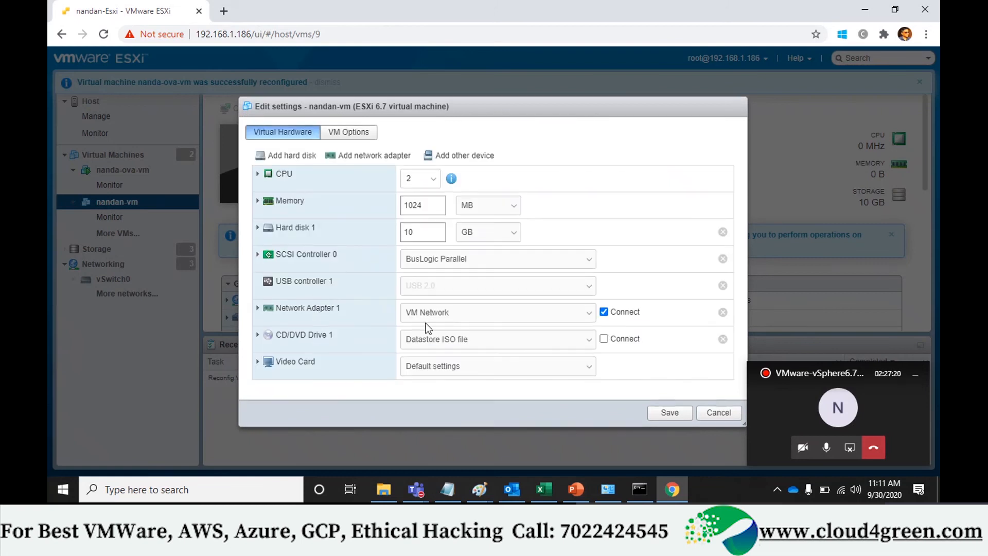
click(471, 313)
click(453, 327)
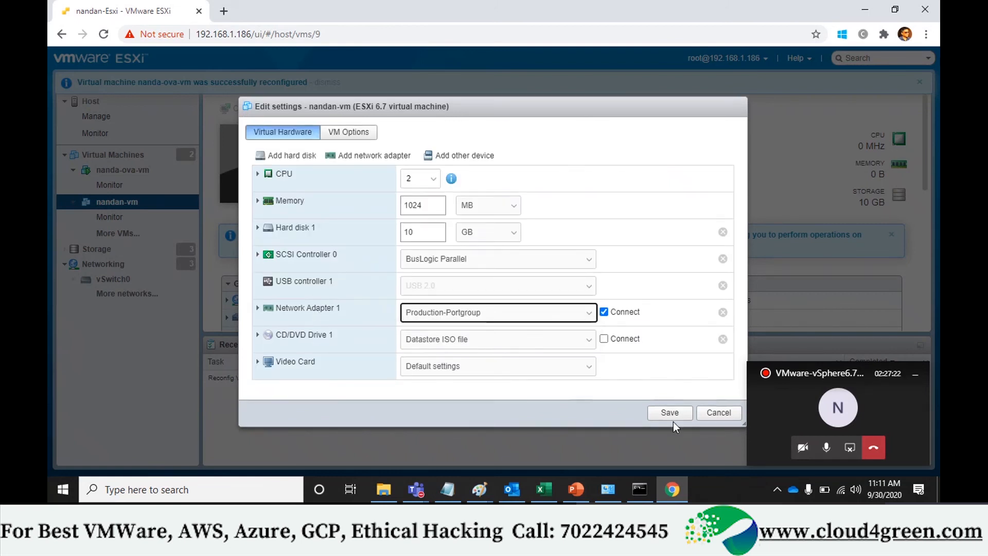
click(669, 414)
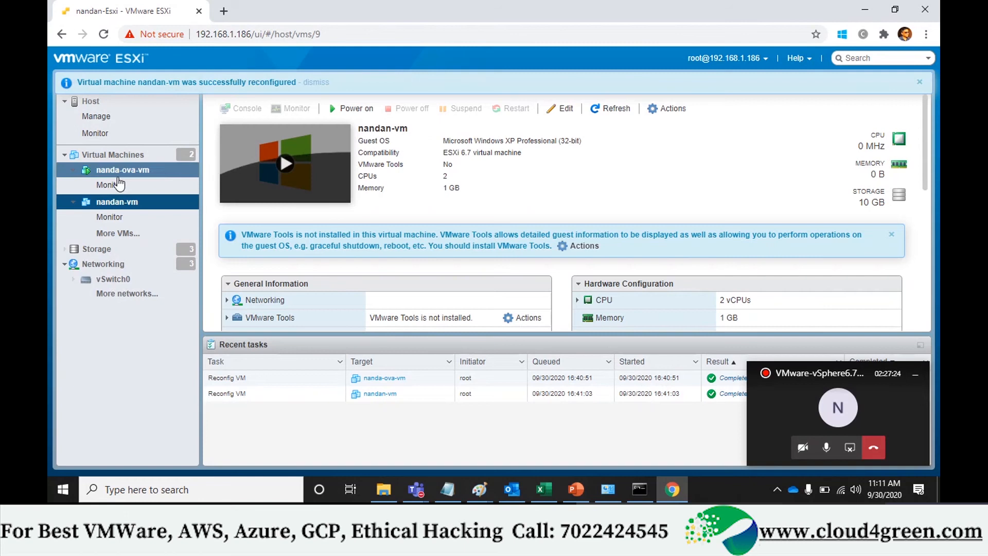
Examine the vSwitch0 topology, comparing the VM Network port group with Production-Portgroup and its attached virtual machines
click(117, 279)
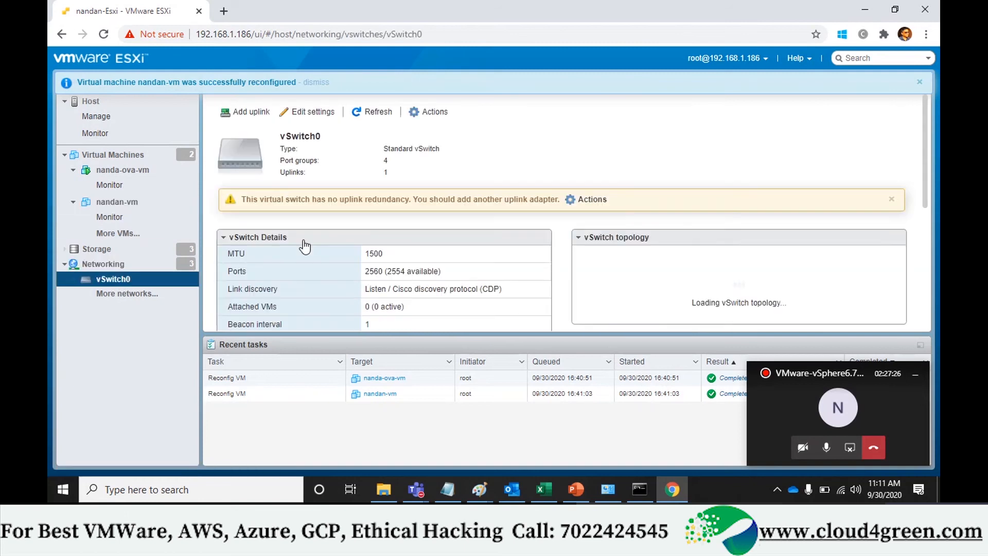
scroll(532, 277, down, 4)
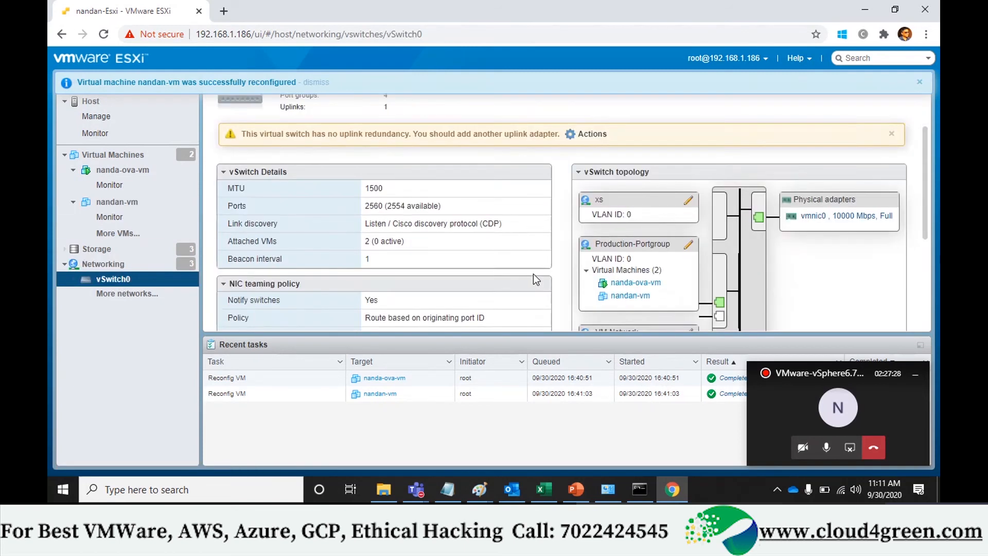
scroll(623, 273, up, 1)
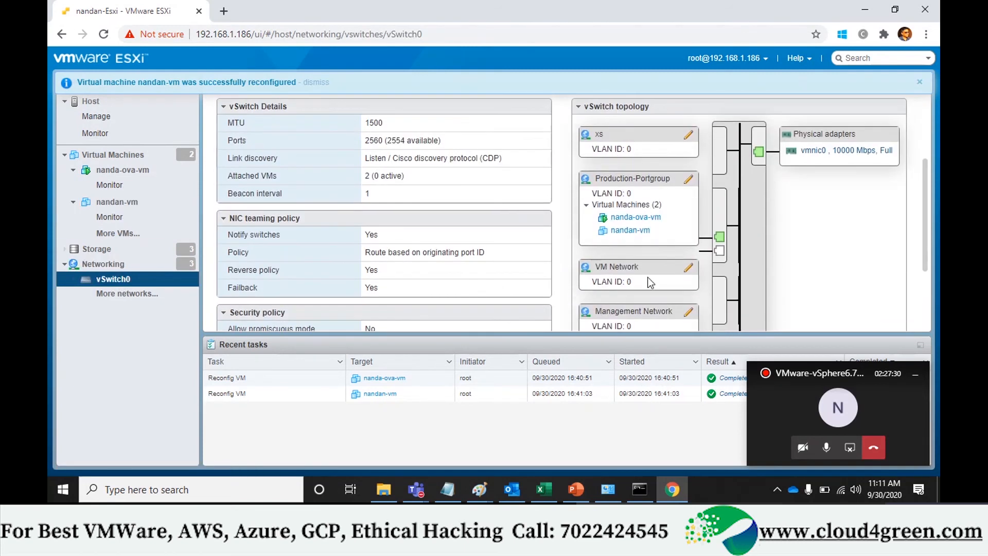
drag(640, 270, 597, 263)
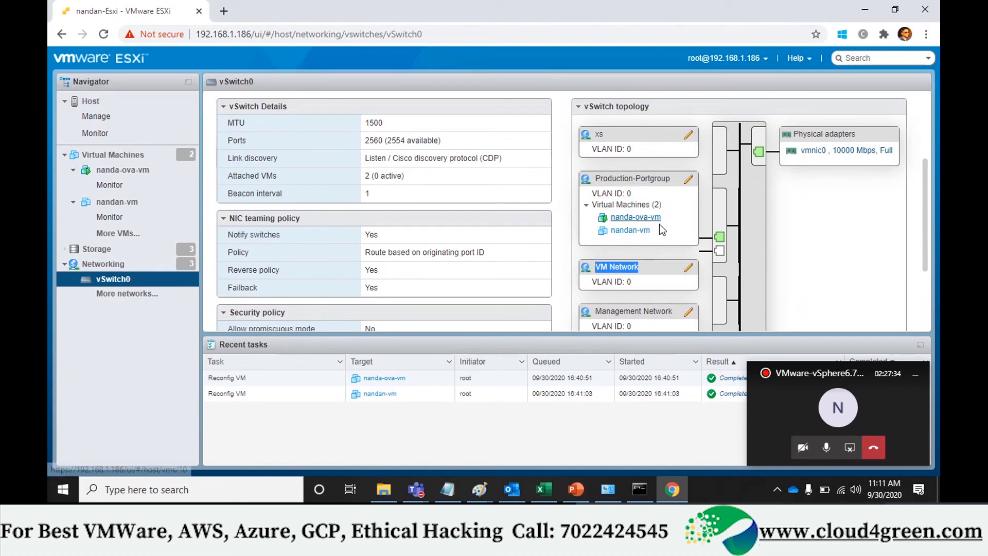
drag(659, 231, 595, 180)
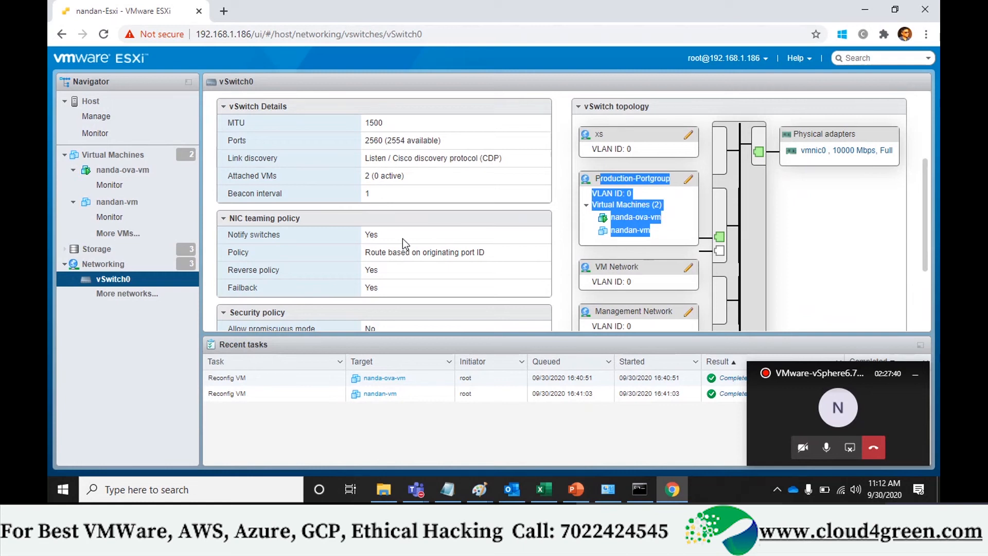
click(805, 223)
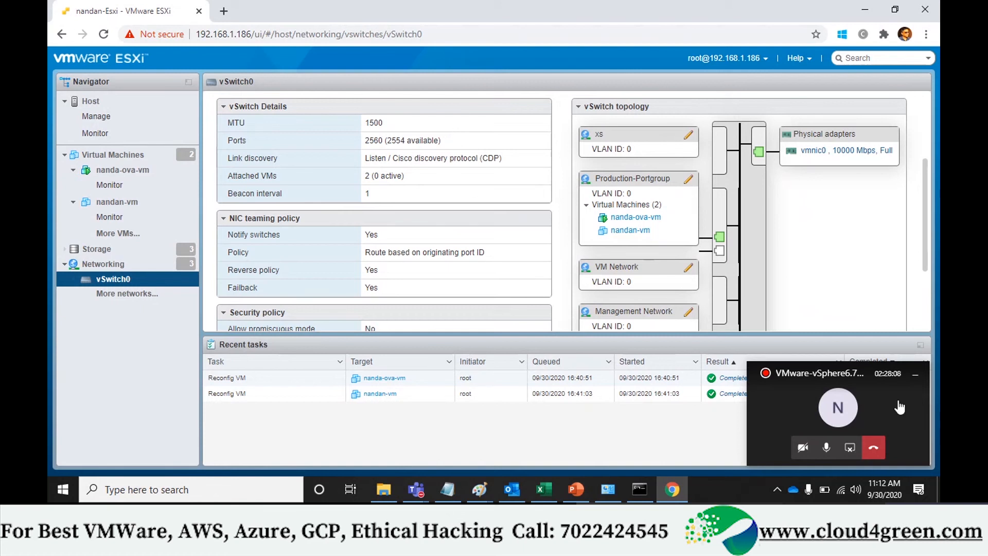
Minimize the meeting call window and reload the vSwitch0 page by switching to the virtual machine list and back
click(915, 375)
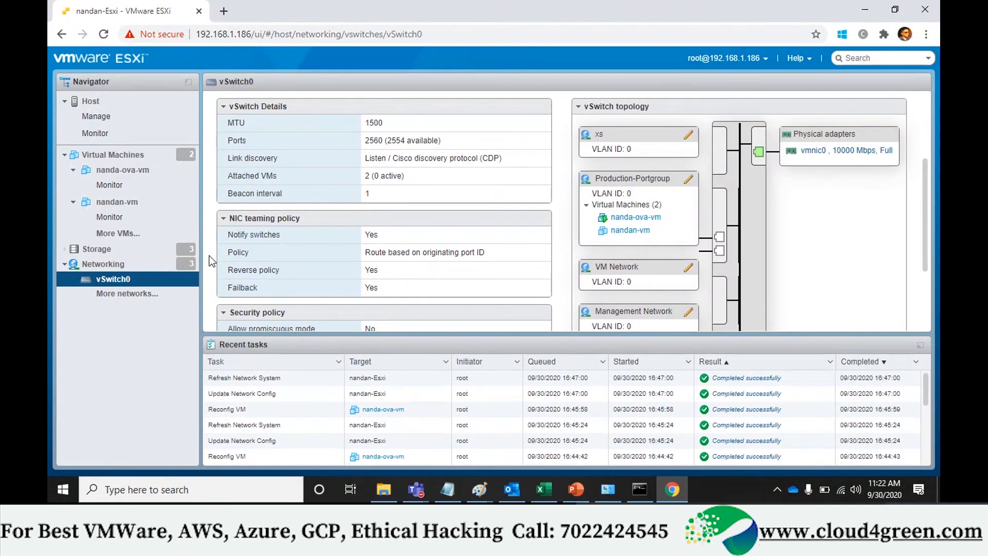
click(114, 155)
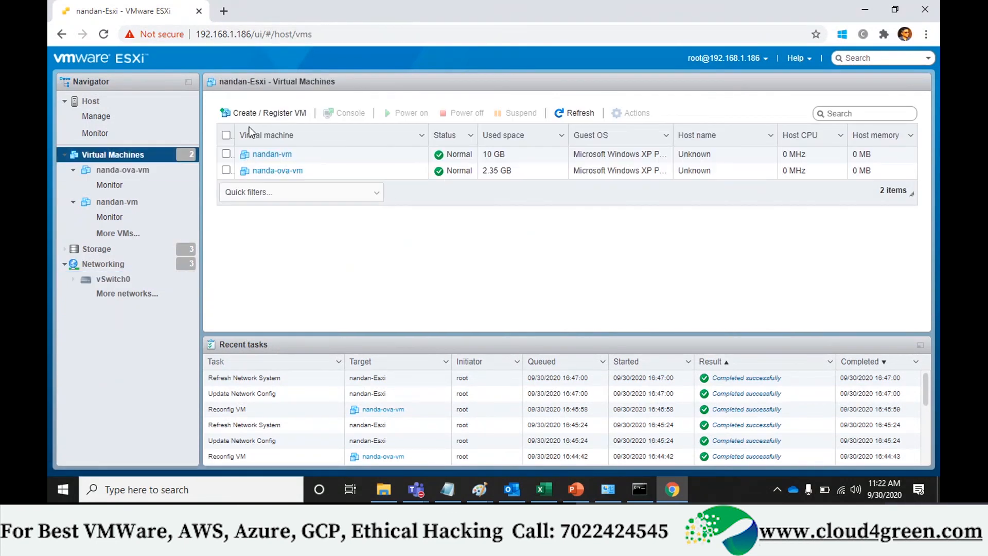
click(110, 280)
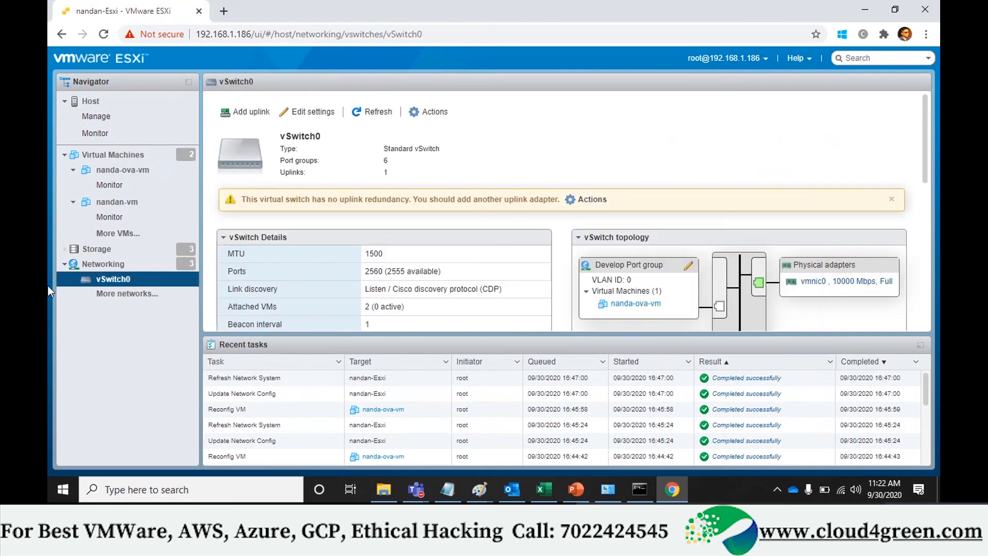
Review the host's port group list and vSwitch0's topology, NIC teaming, security and shaping policies
click(103, 264)
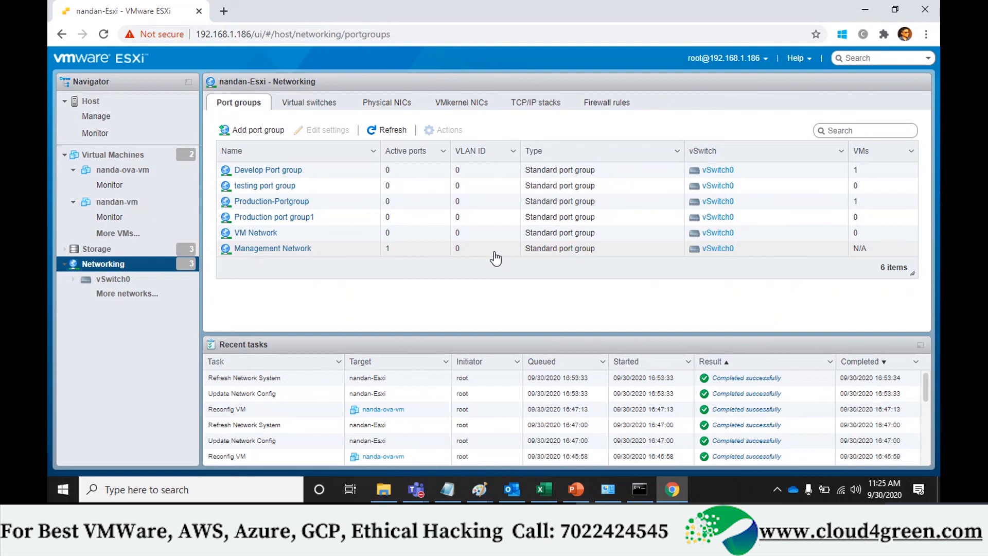
click(112, 278)
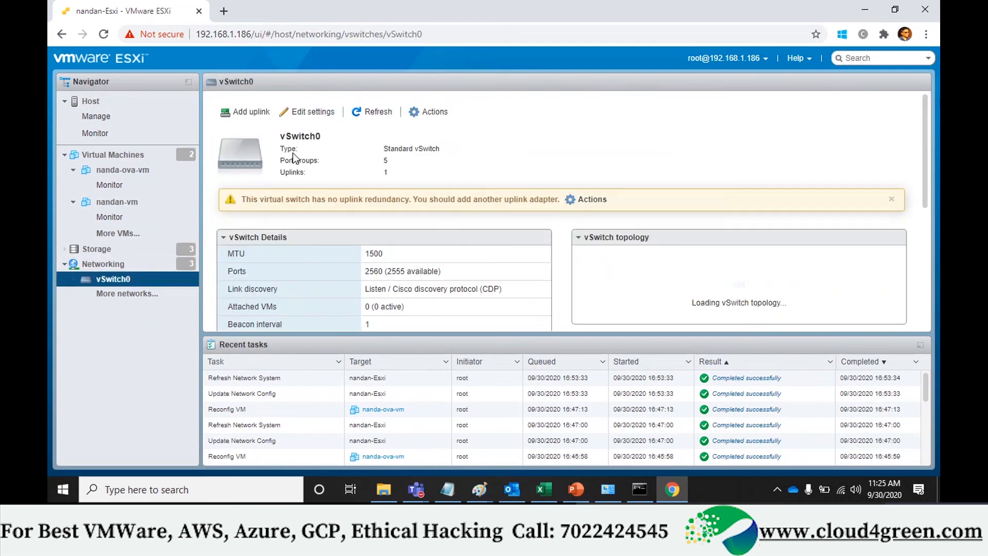
scroll(286, 285, down, 3)
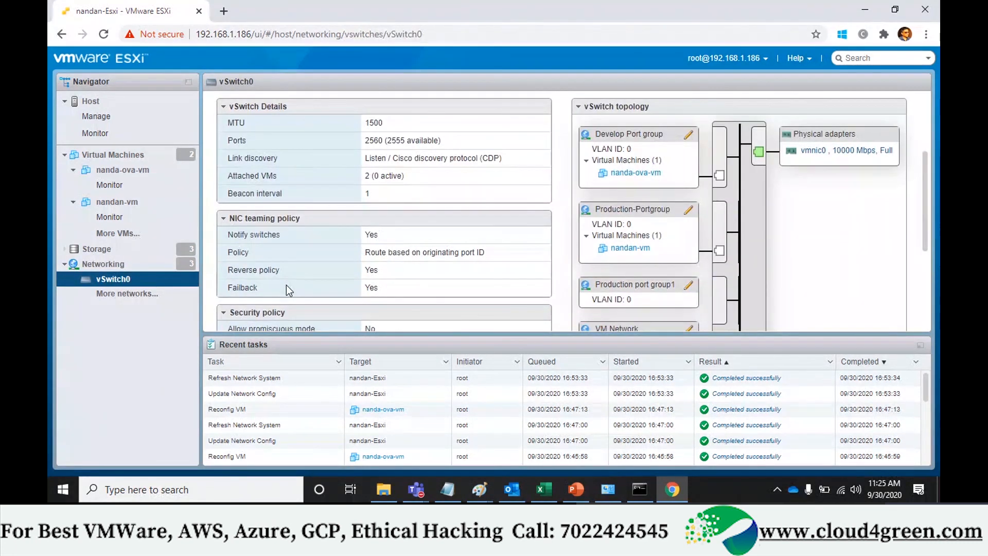
scroll(286, 285, down, 1)
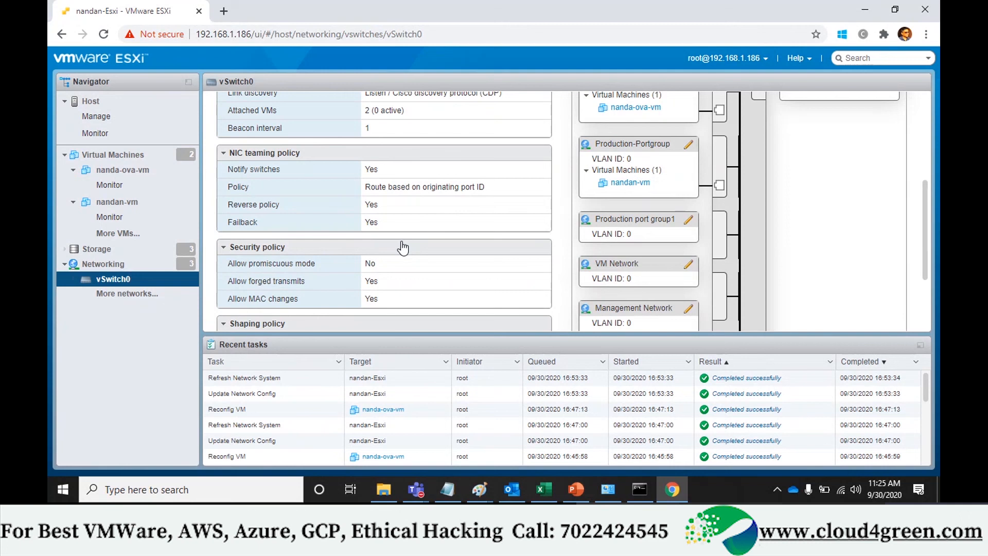
scroll(402, 248, down, 2)
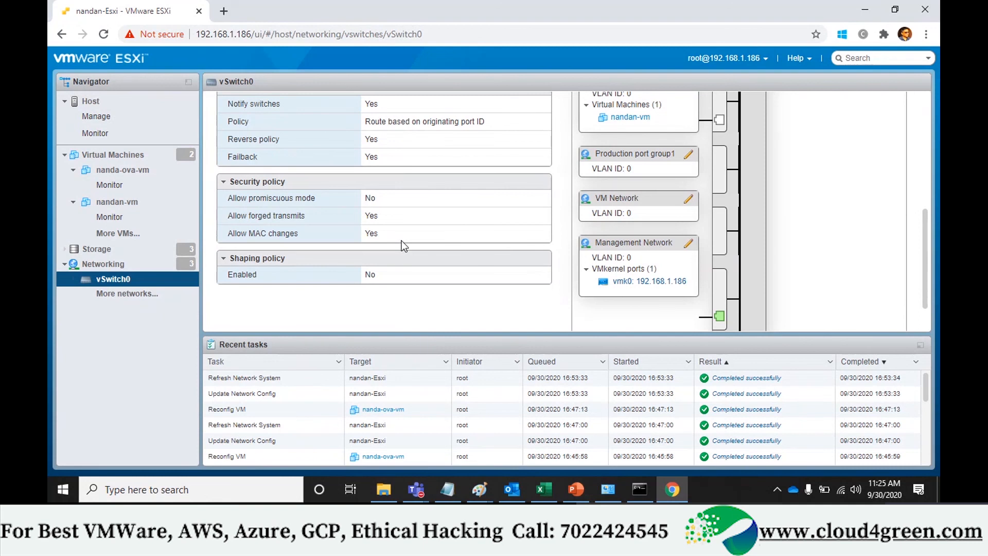
scroll(402, 239, up, 6)
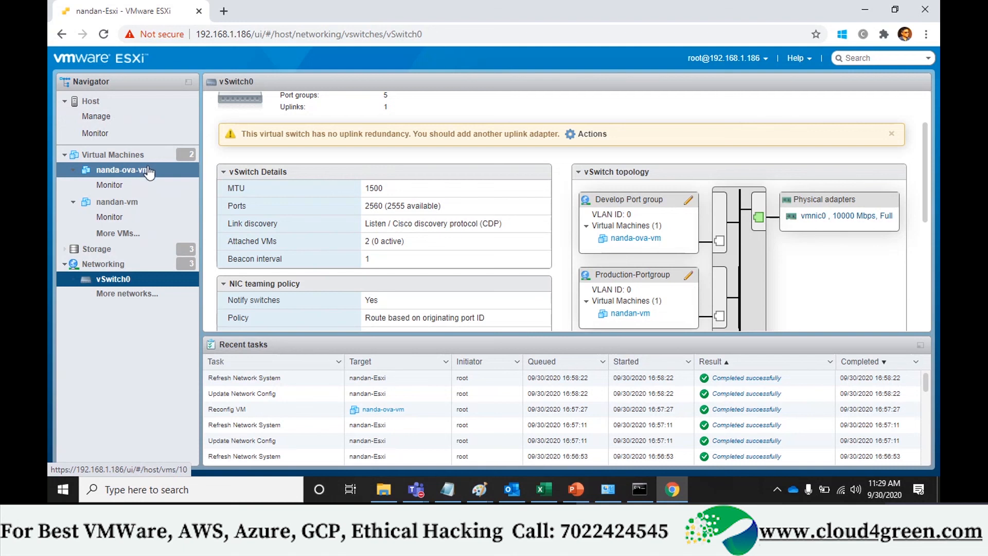
Review the port groups assigned to nanda-ova-vm's Network Adapters 1 and 2 in its settings, and save them
click(184, 176)
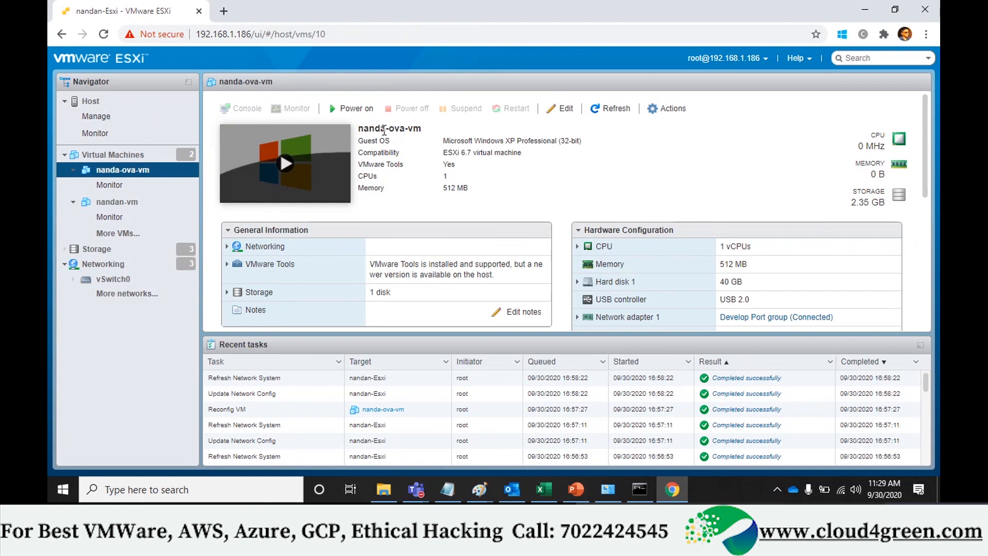
click(562, 108)
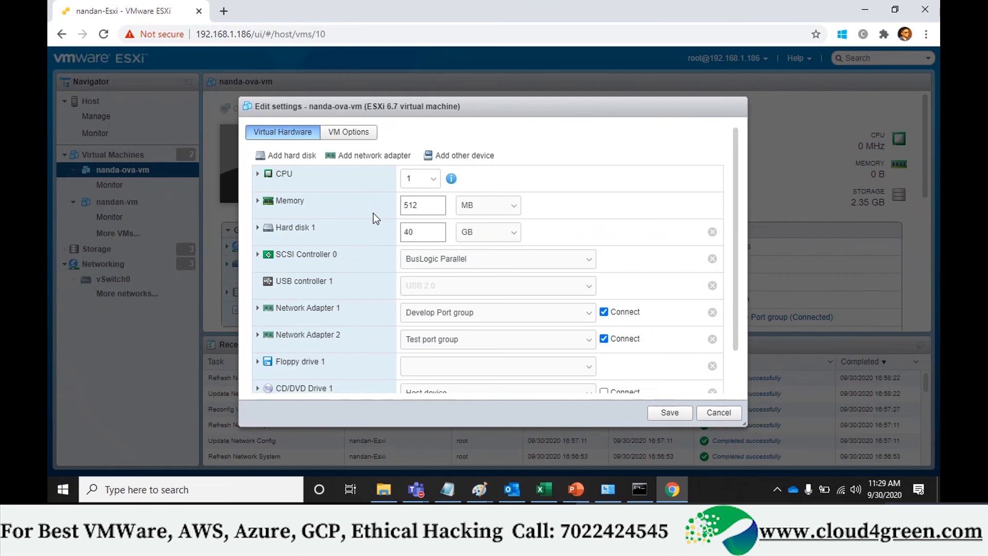
scroll(395, 269, down, 2)
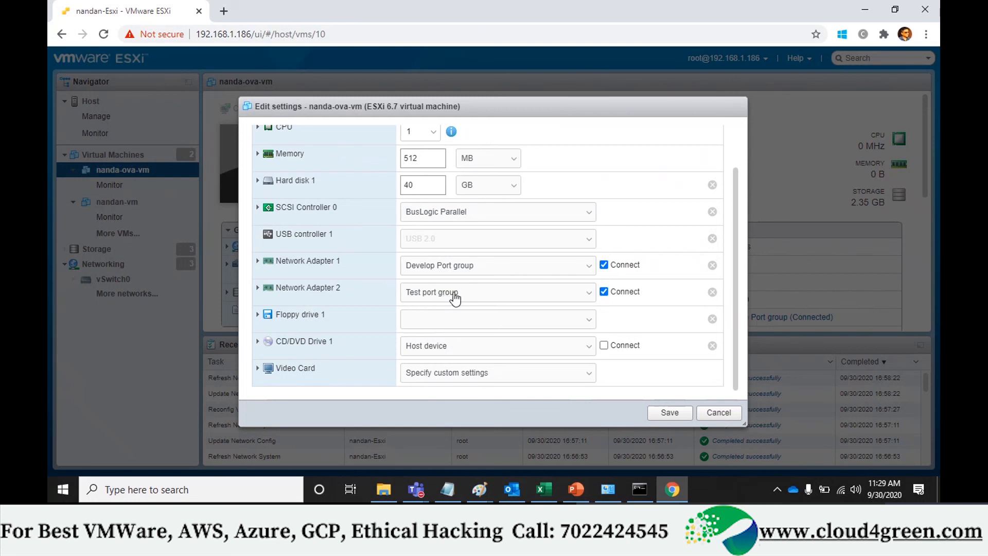
click(682, 412)
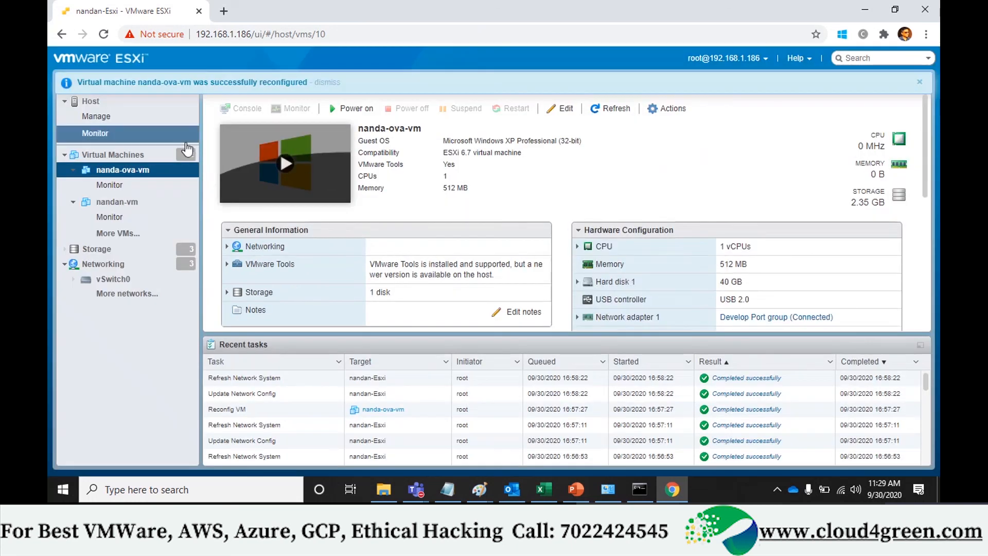
Review the host's port group list and check in vSwitch0's topology which virtual machines attach to the Test, Develop and Production port groups
click(108, 263)
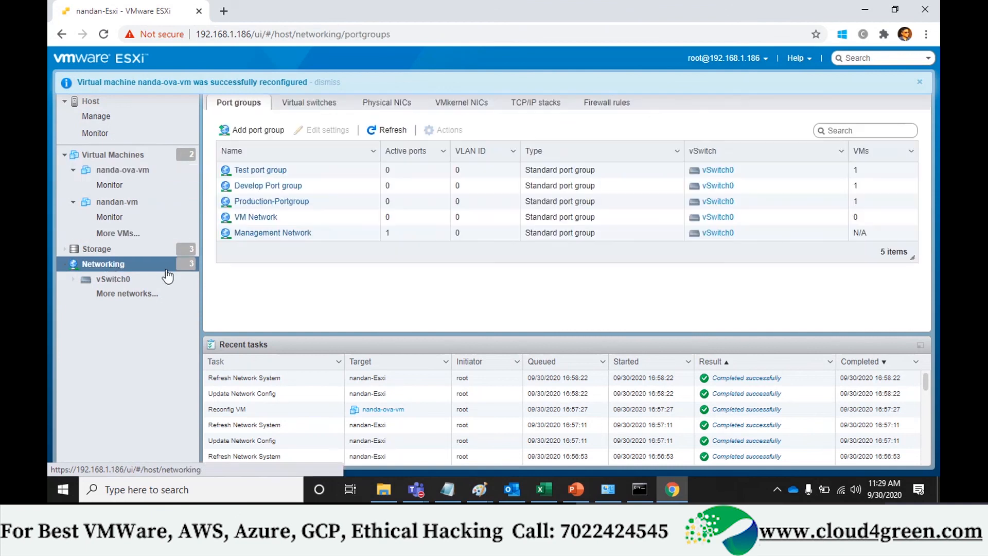
click(116, 279)
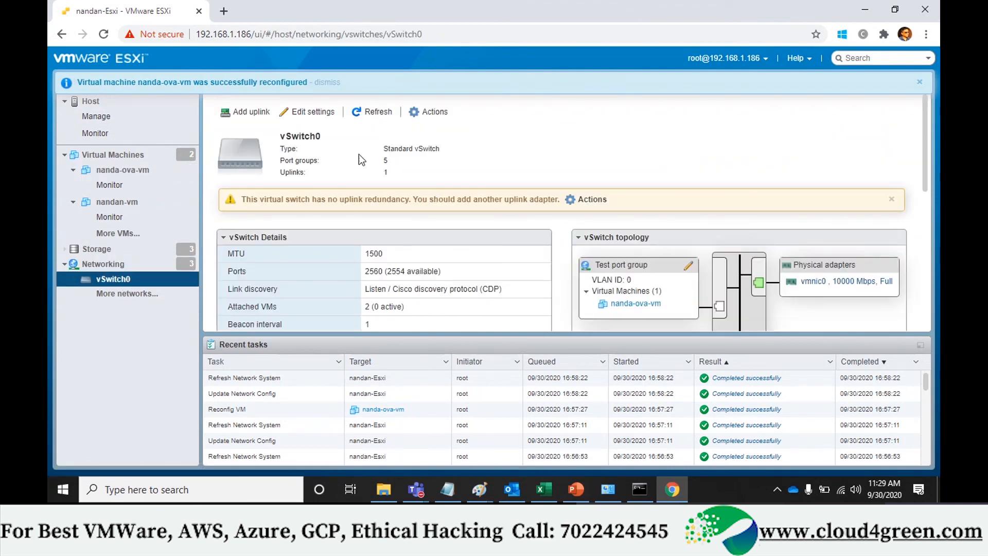
scroll(561, 276, down, 3)
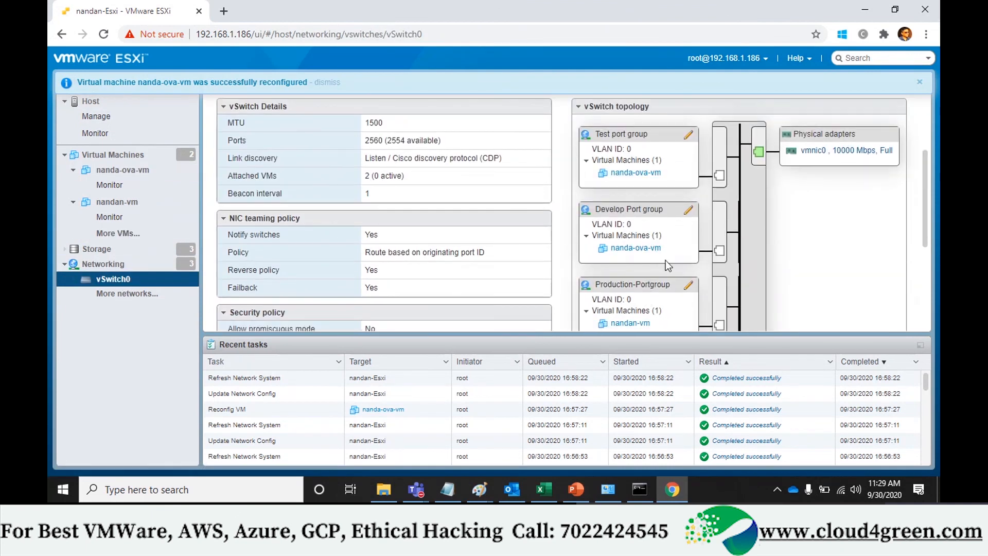
scroll(665, 260, down, 2)
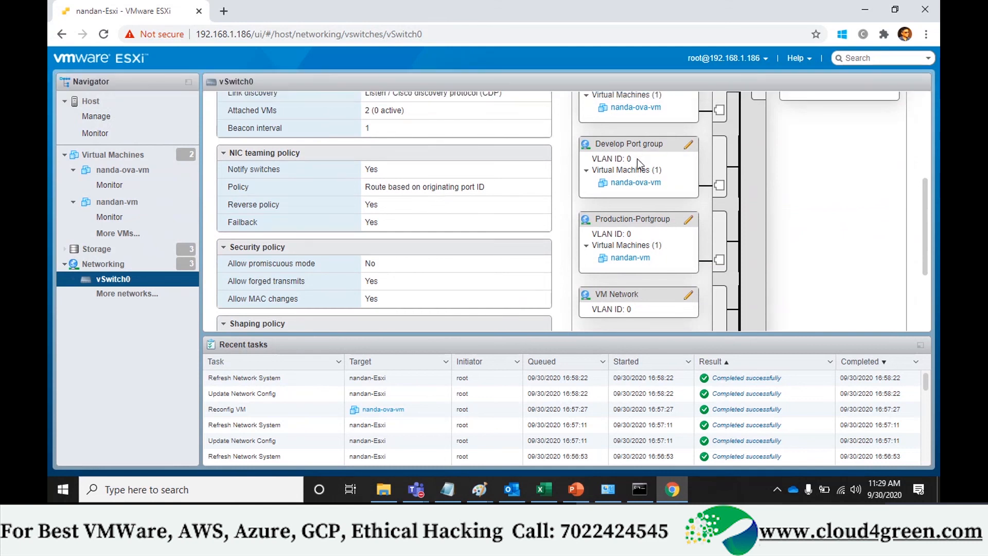
scroll(637, 159, up, 2)
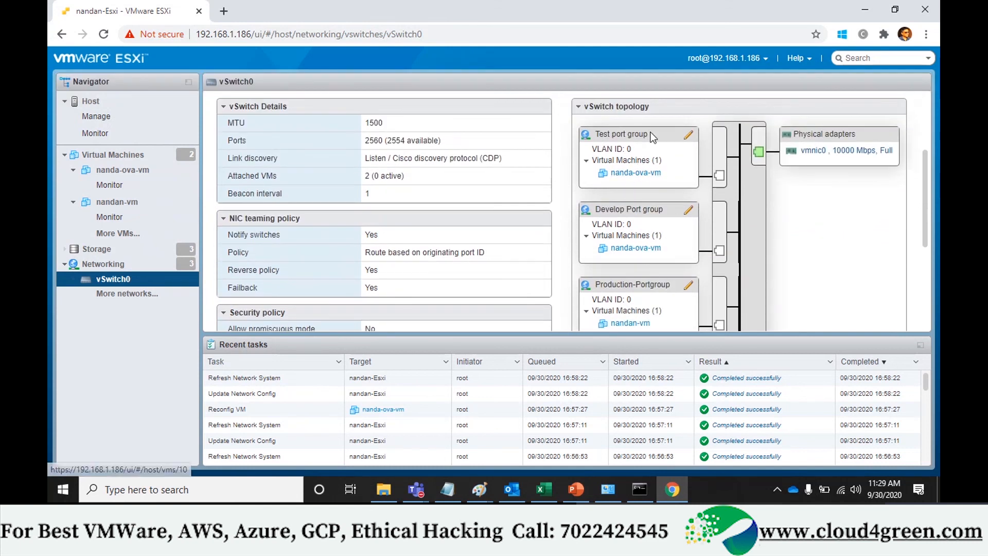
drag(653, 135, 594, 134)
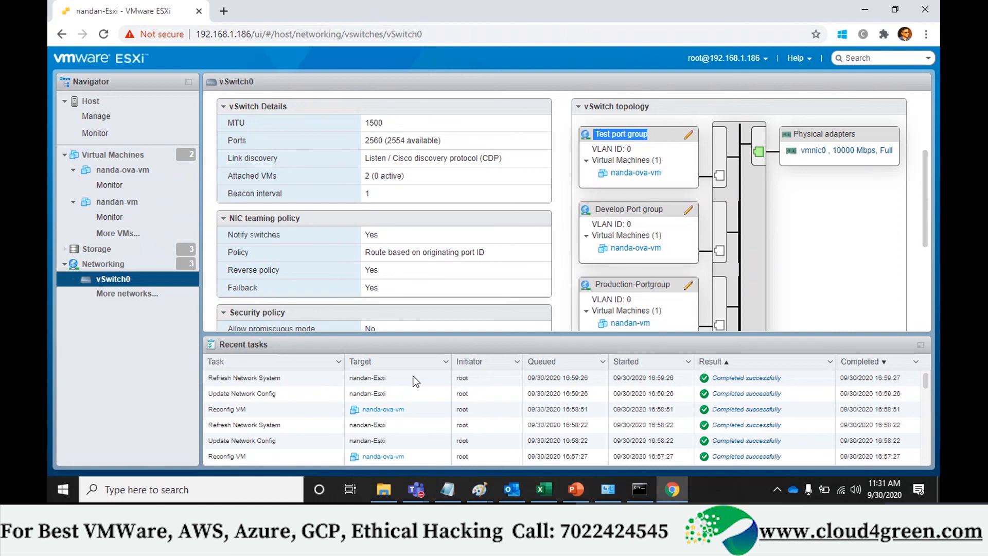
Minimize the browser window, switch to the Teams meeting call and stop sharing the screen
click(859, 13)
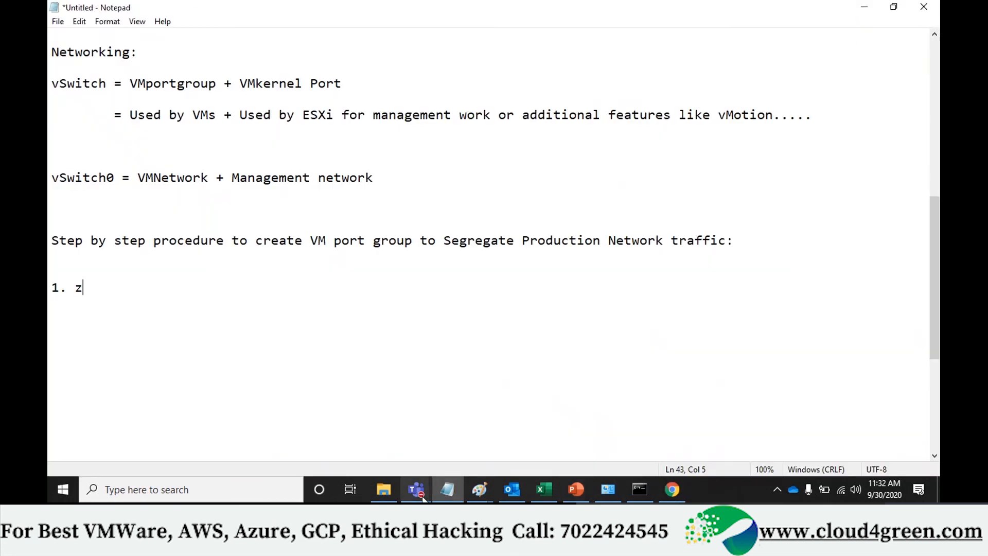
click(416, 489)
click(531, 407)
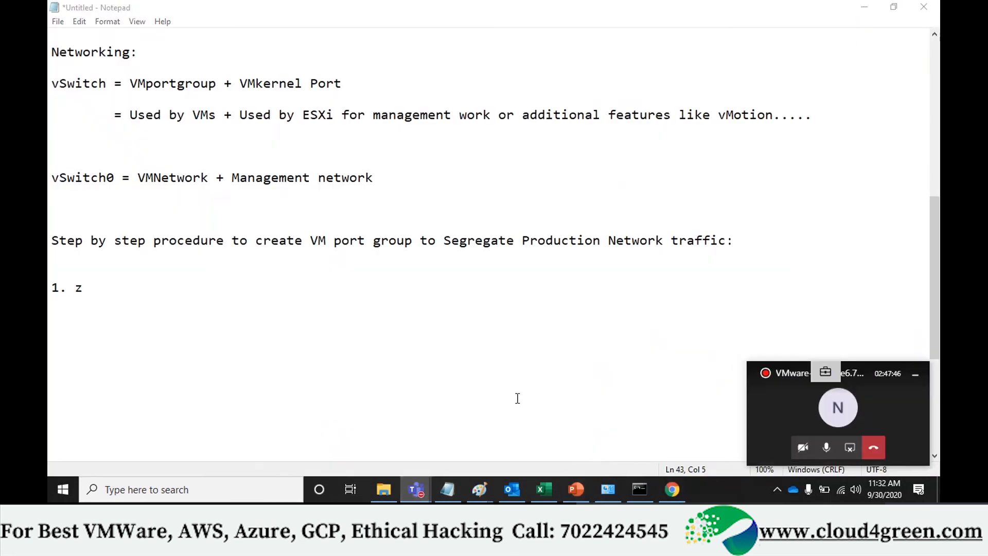
click(851, 448)
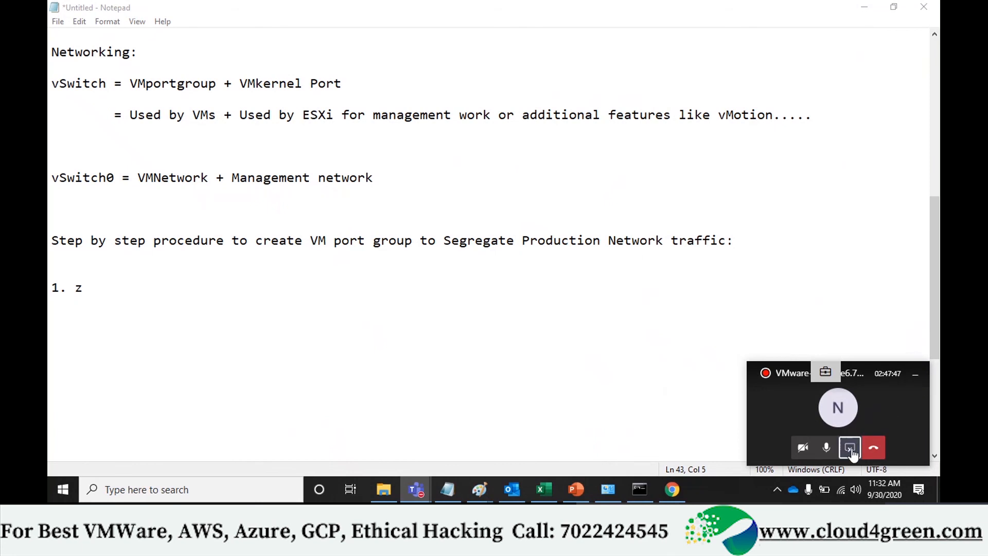